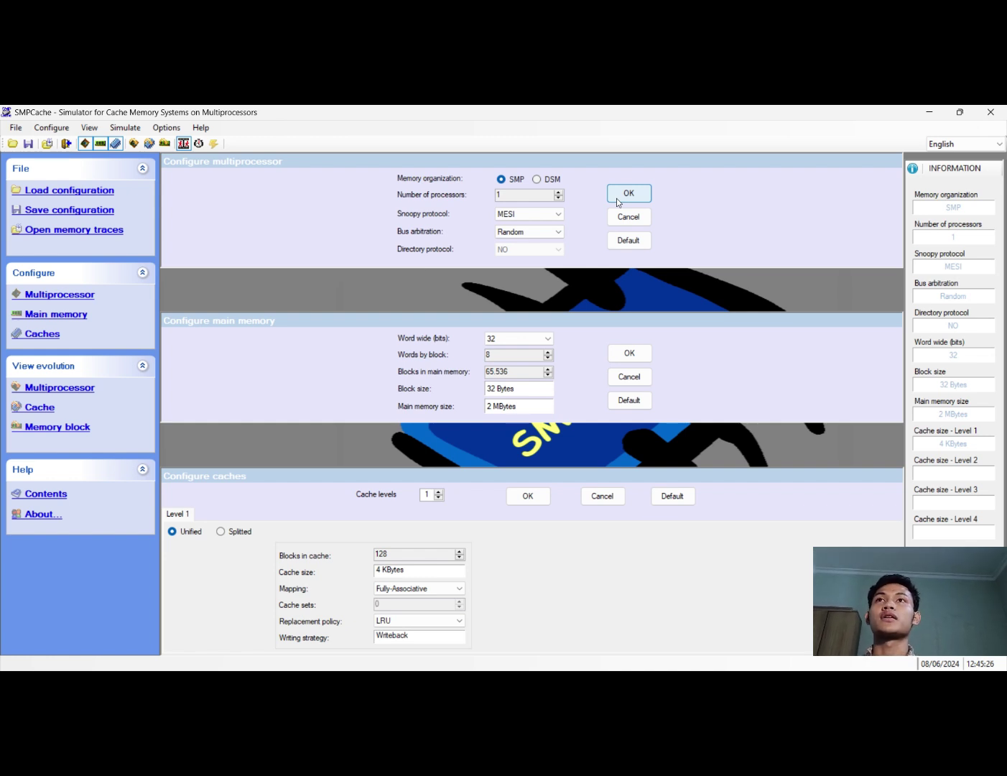
Accept the displayed multiprocessor, main memory and cache configurations one after another
{"action": "left_click", "coordinate": [623, 194]}
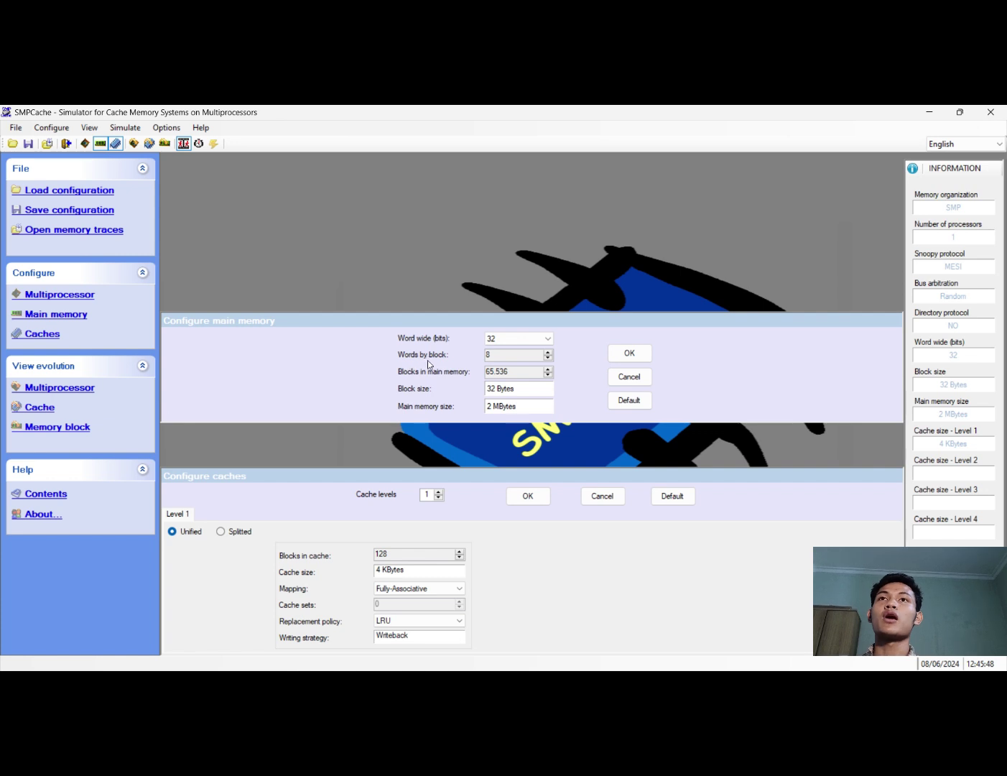
{"action": "left_click", "coordinate": [628, 353]}
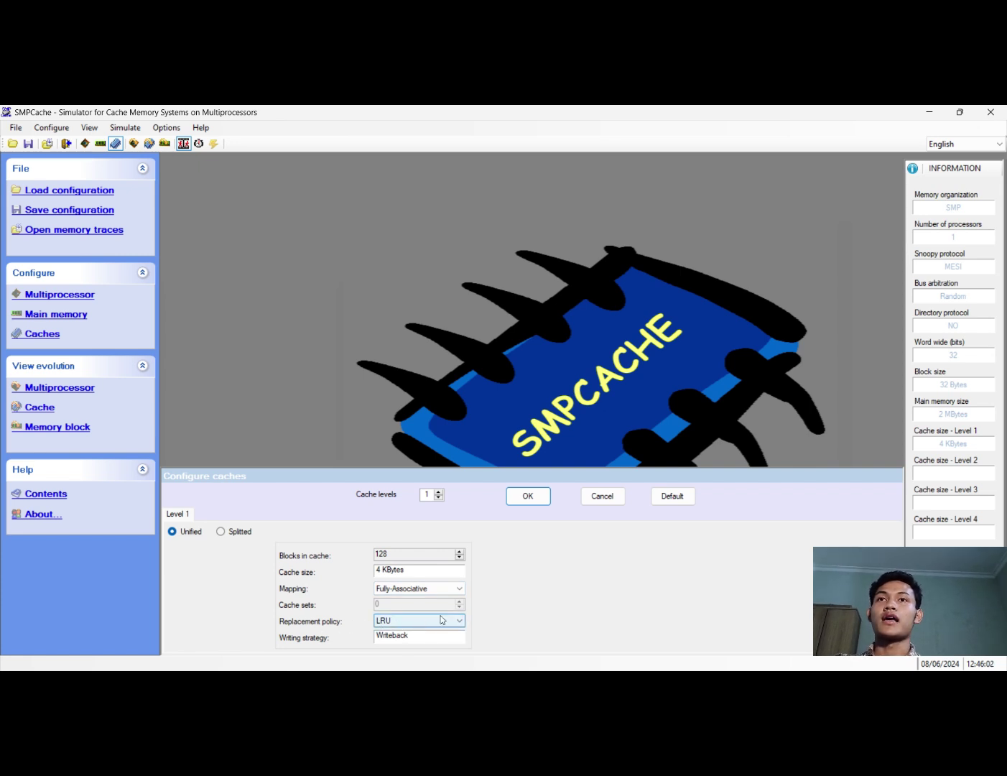
{"action": "left_click", "coordinate": [527, 495]}
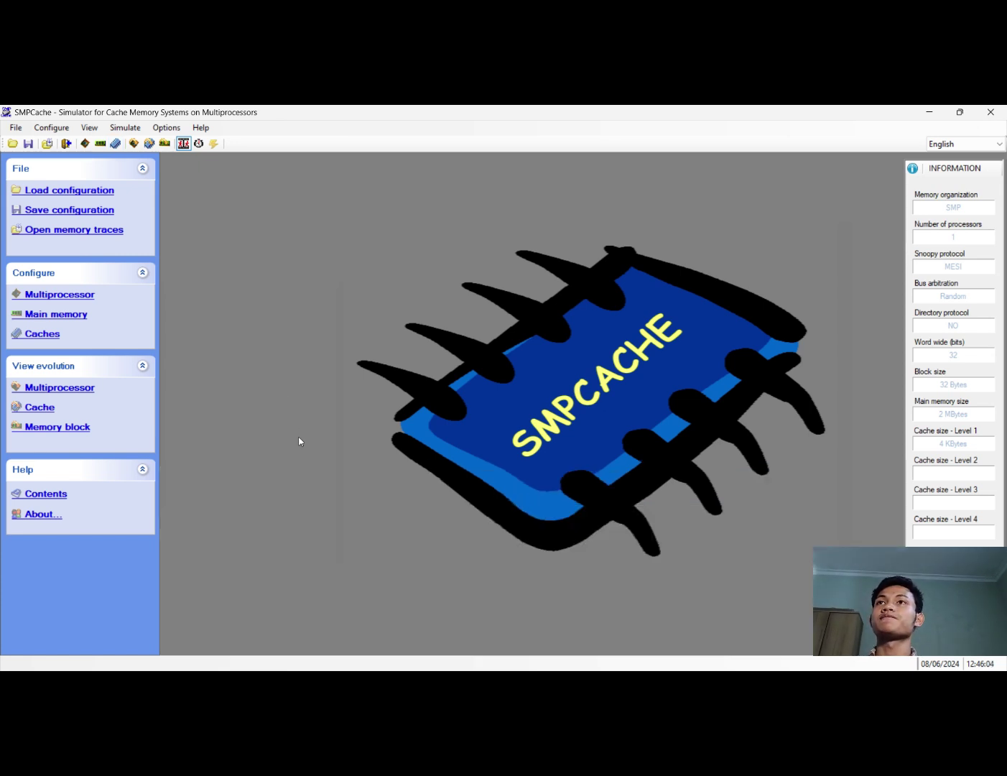
Load the NASA7.prg memory trace for processor P0
{"action": "left_click", "coordinate": [112, 233]}
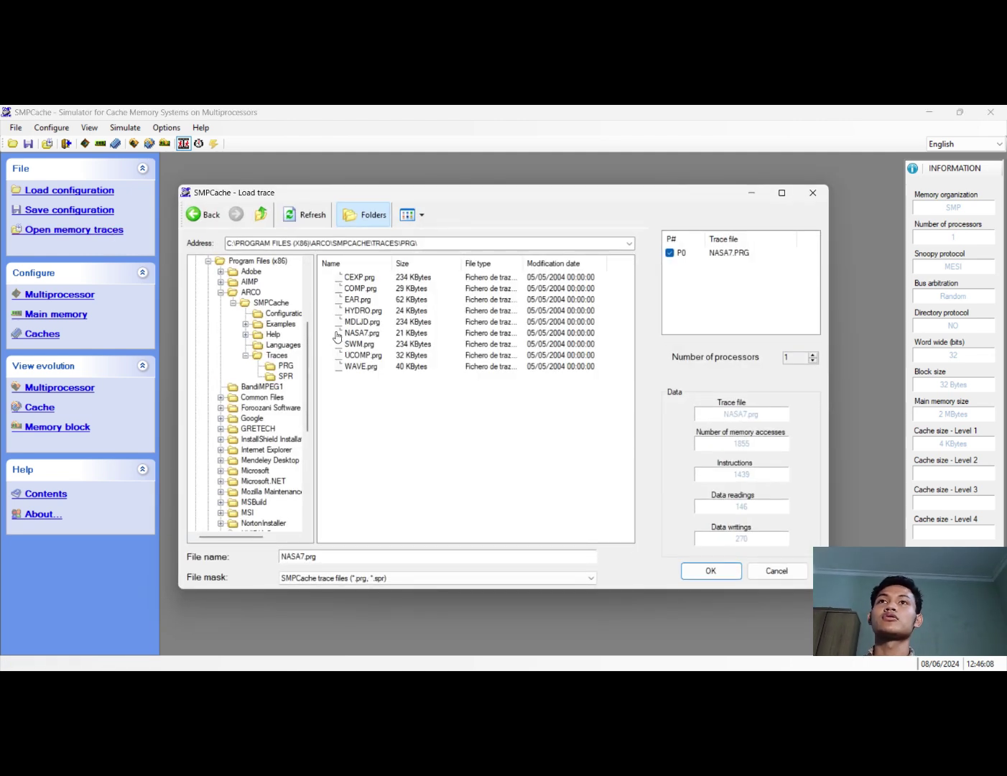
{"action": "left_click", "coordinate": [364, 334]}
{"action": "left_click", "coordinate": [674, 252]}
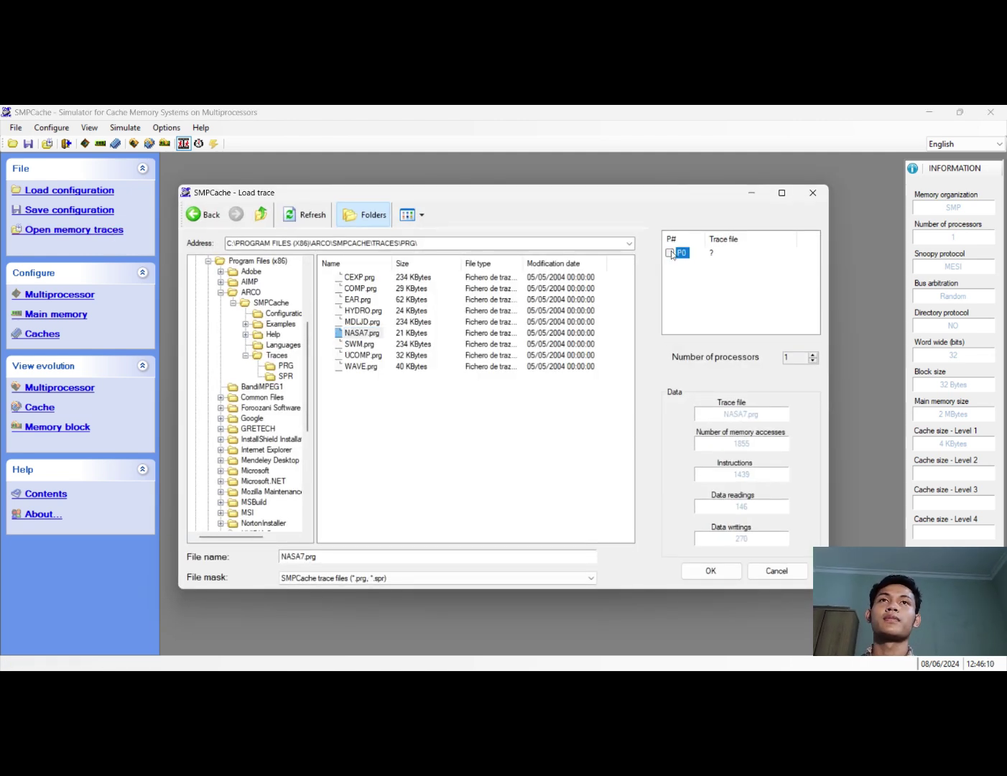
{"action": "left_click", "coordinate": [711, 570]}
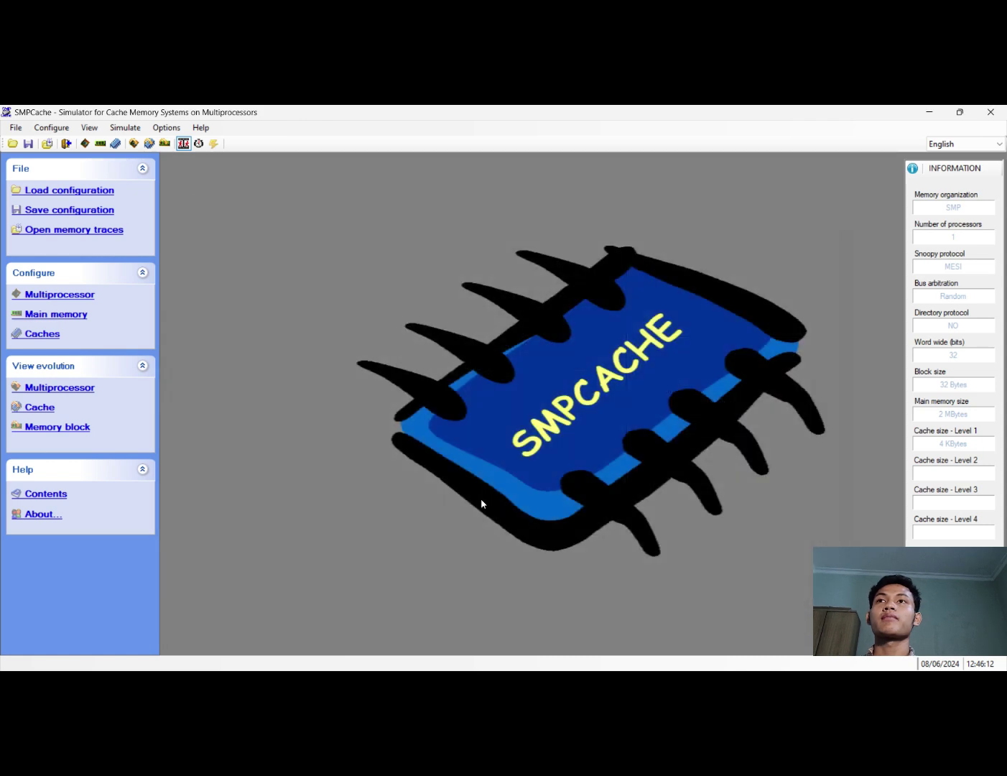
Show the cache evolution of processor cache 0 as text and execute a Complete simulation with the 128-block cache
{"action": "left_click", "coordinate": [50, 408]}
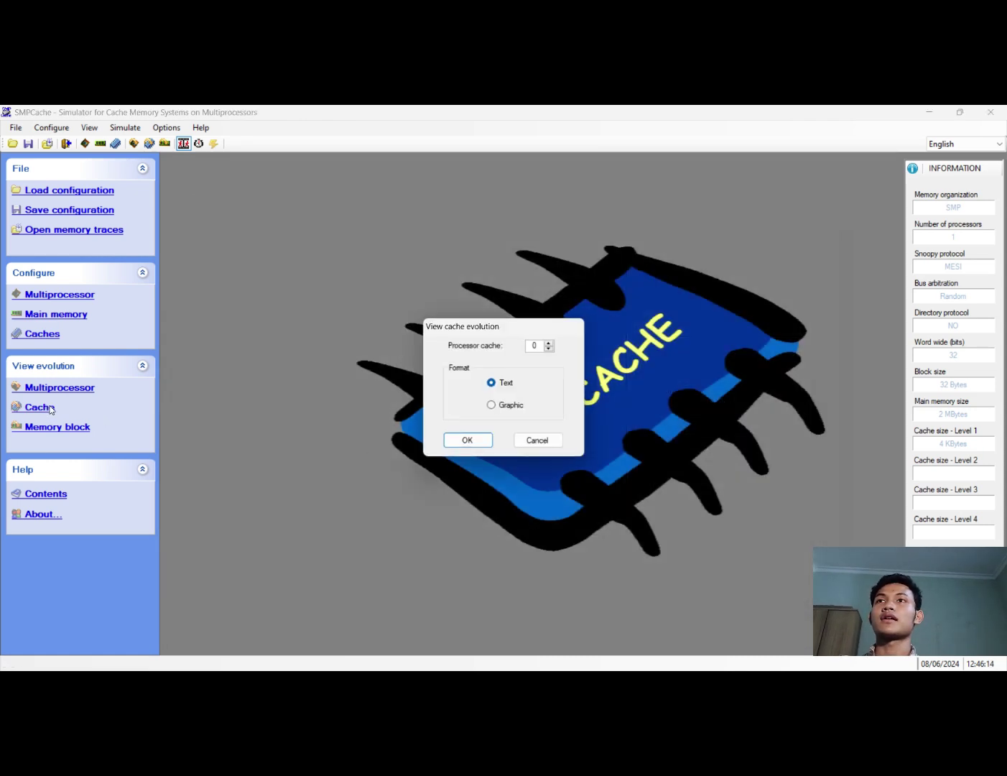
{"action": "left_click", "coordinate": [451, 441]}
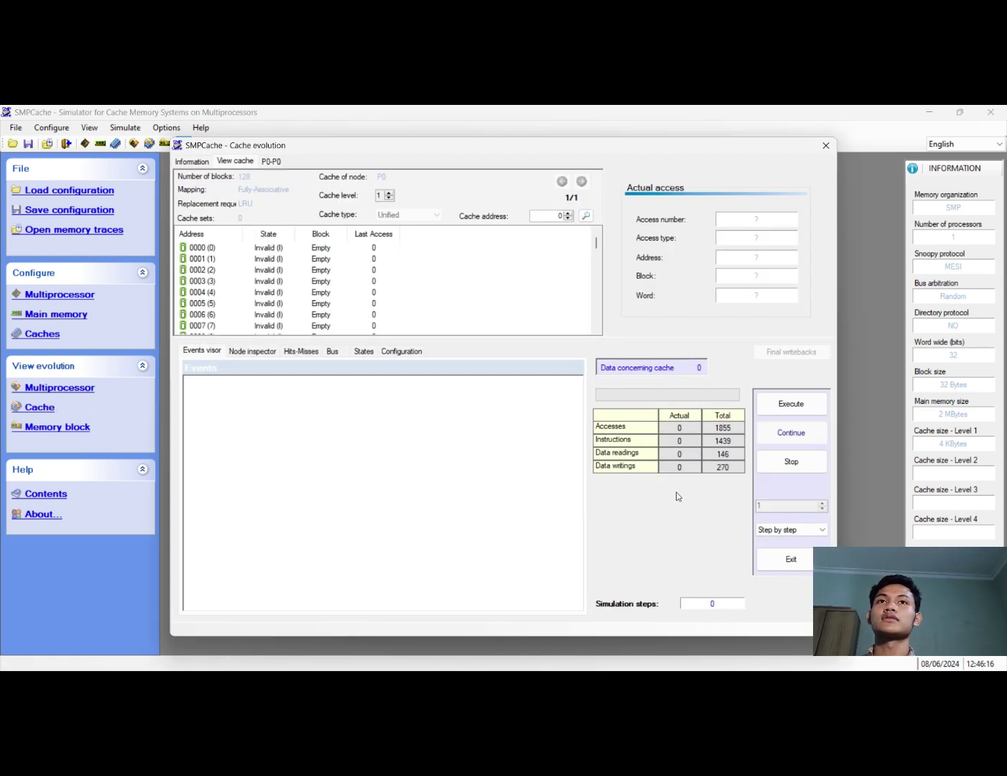
{"action": "left_click", "coordinate": [765, 532]}
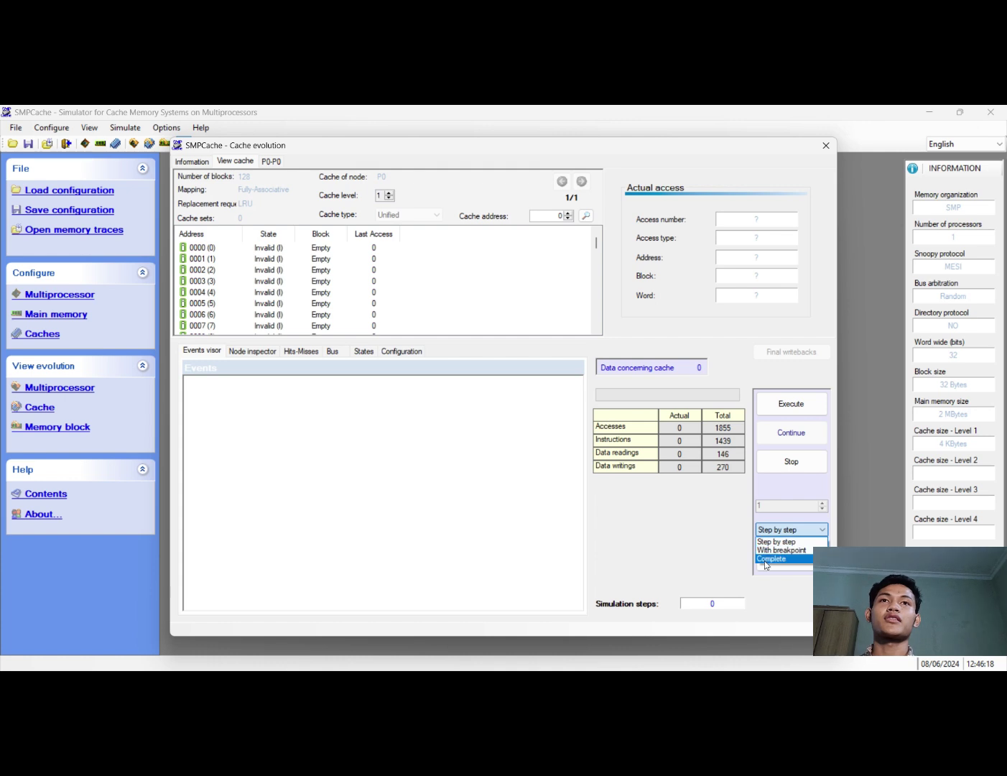
{"action": "left_click", "coordinate": [765, 559]}
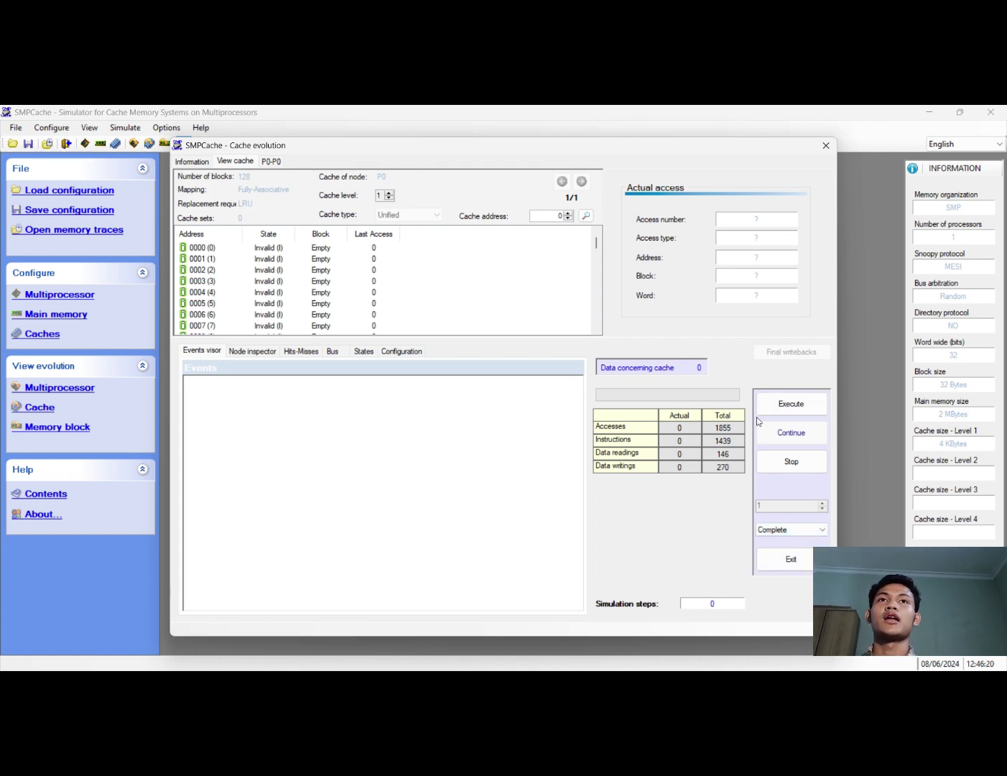
{"action": "left_click", "coordinate": [778, 409]}
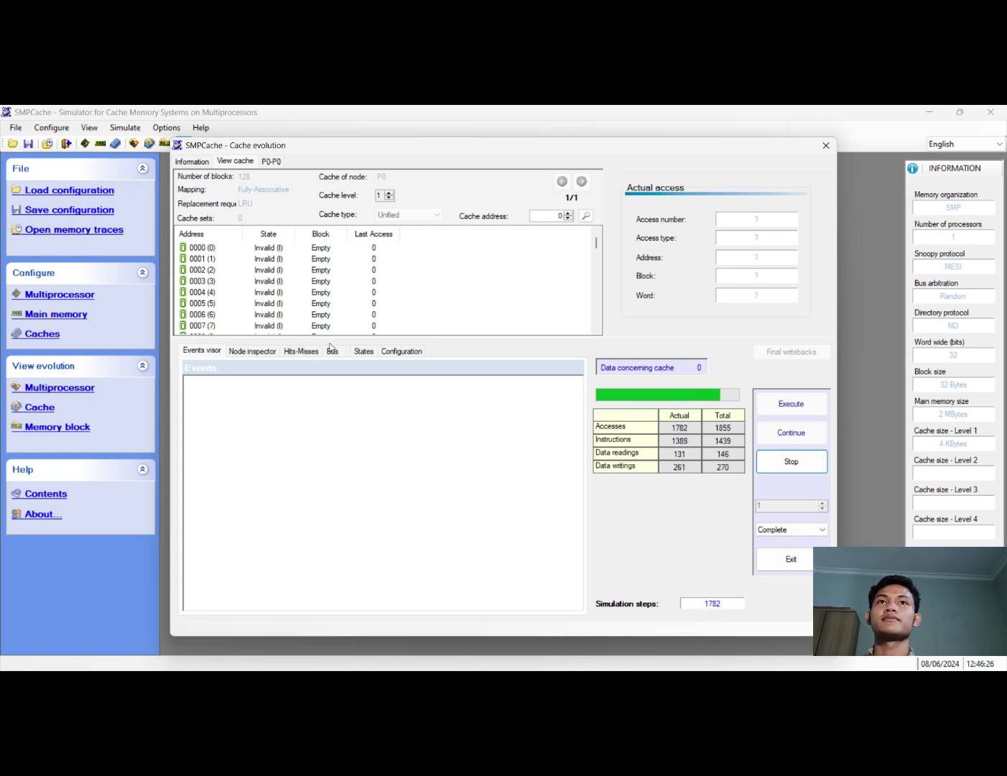
Empty the 128-block cache with the final writebacks, examine its hits and misses statistics, and close the simulation
{"action": "left_click", "coordinate": [535, 436]}
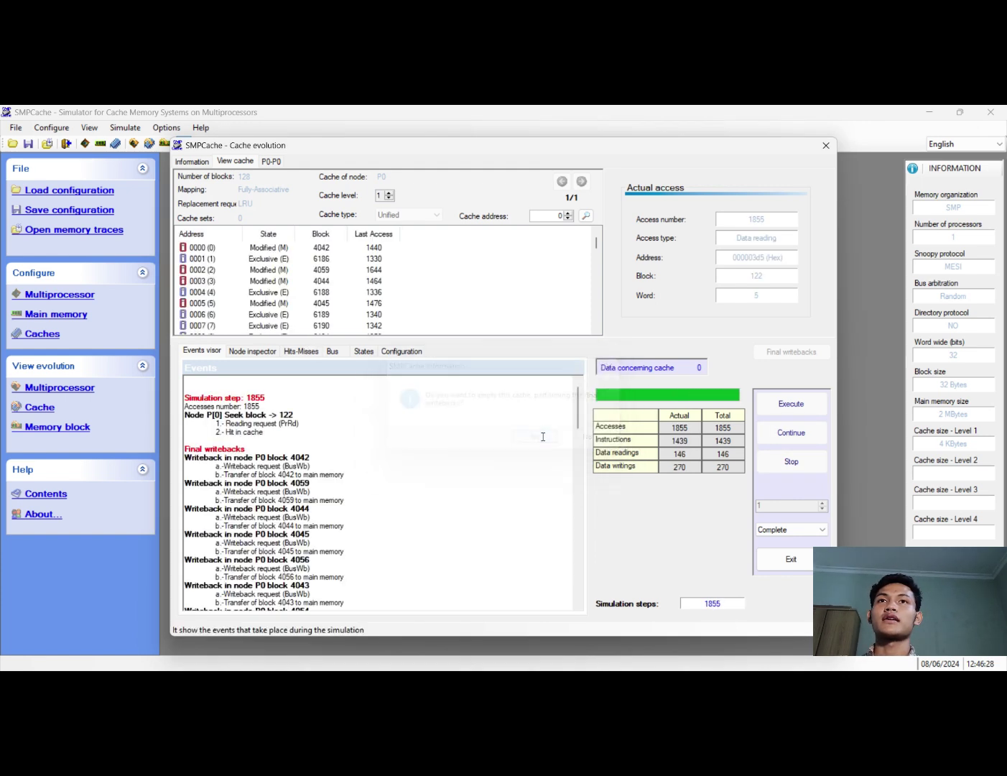
{"action": "left_click", "coordinate": [506, 474]}
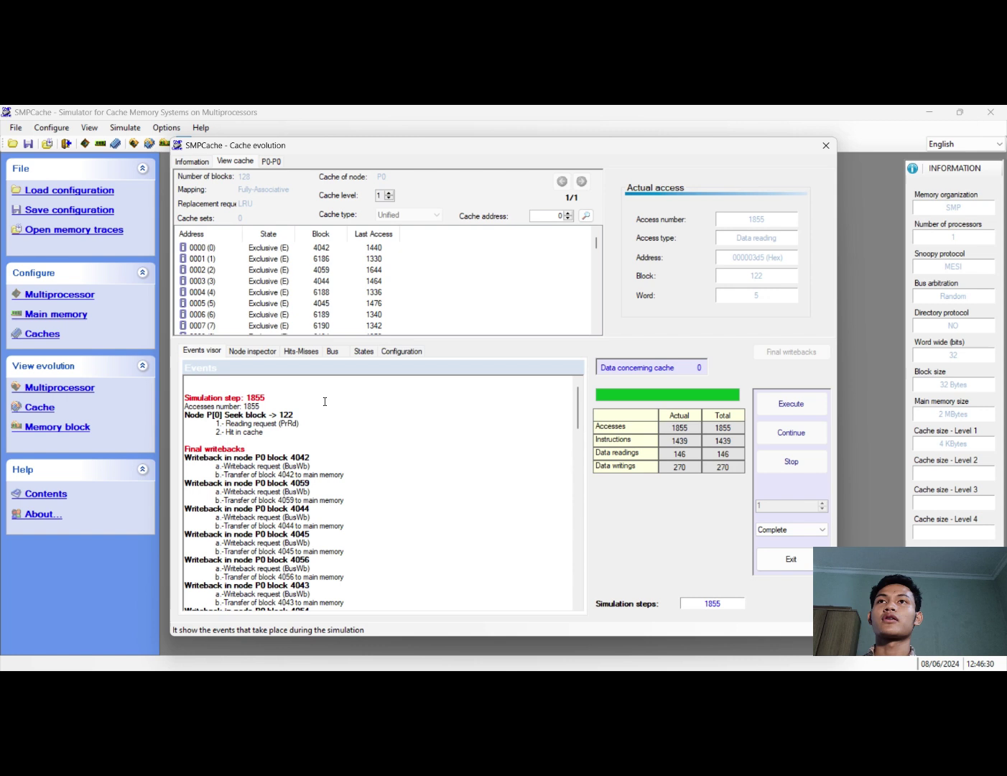
{"action": "left_click", "coordinate": [301, 351]}
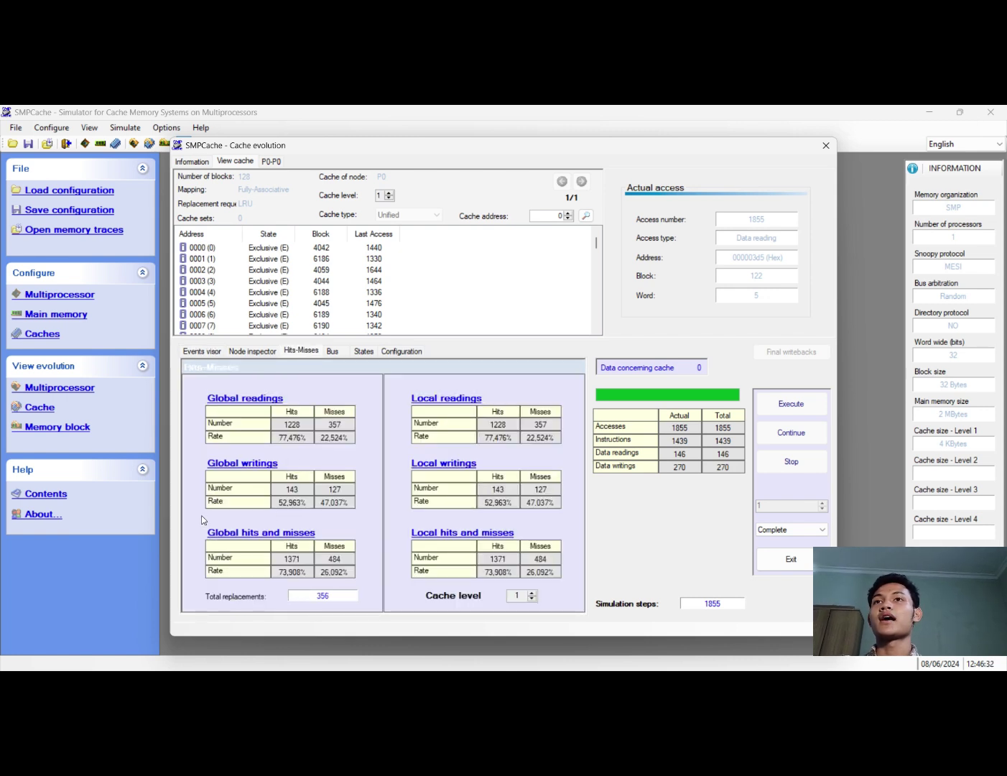
{"action": "left_click", "coordinate": [826, 146]}
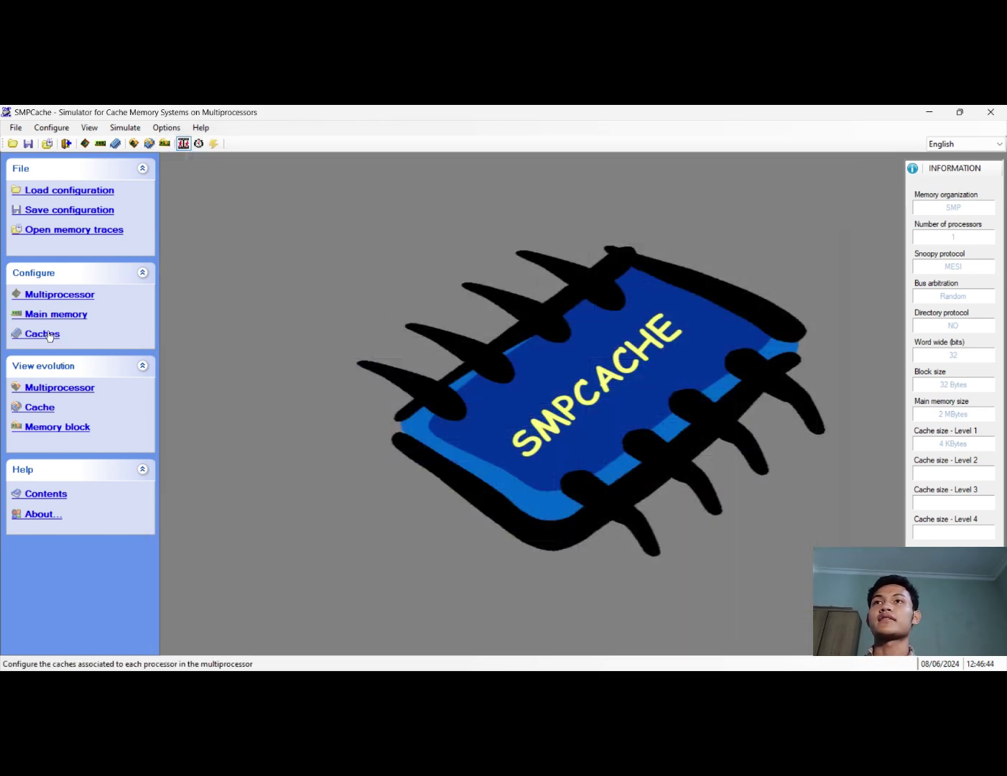
Set the number of blocks in the level 1 cache to 256
{"action": "left_click", "coordinate": [48, 334]}
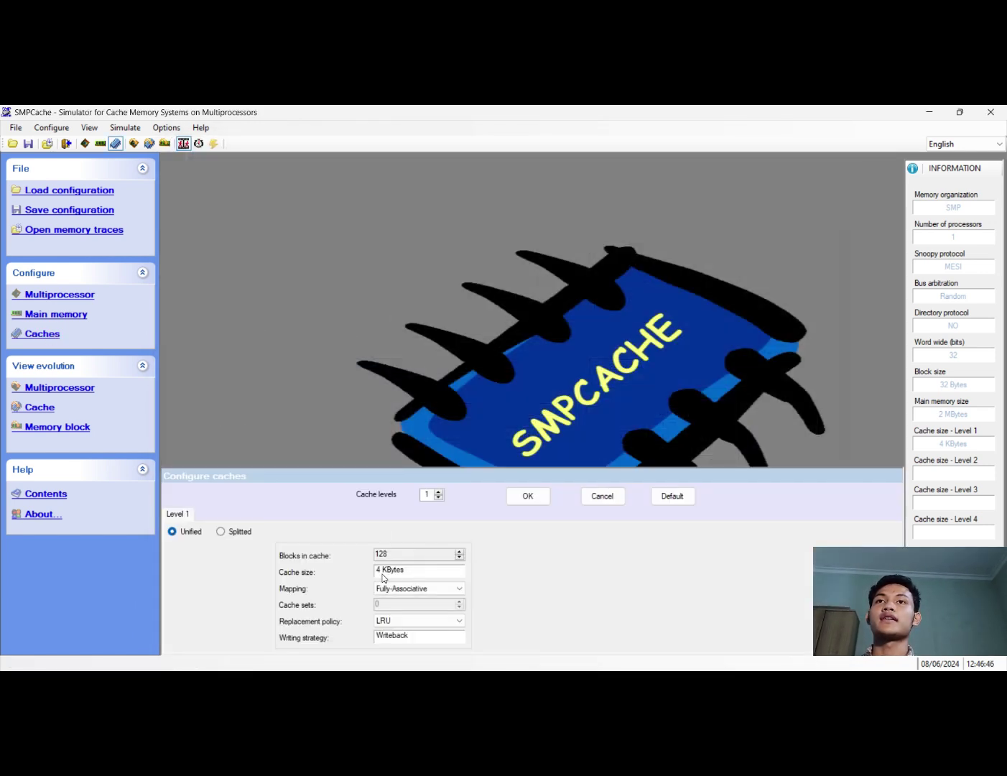
{"action": "left_click", "coordinate": [460, 549]}
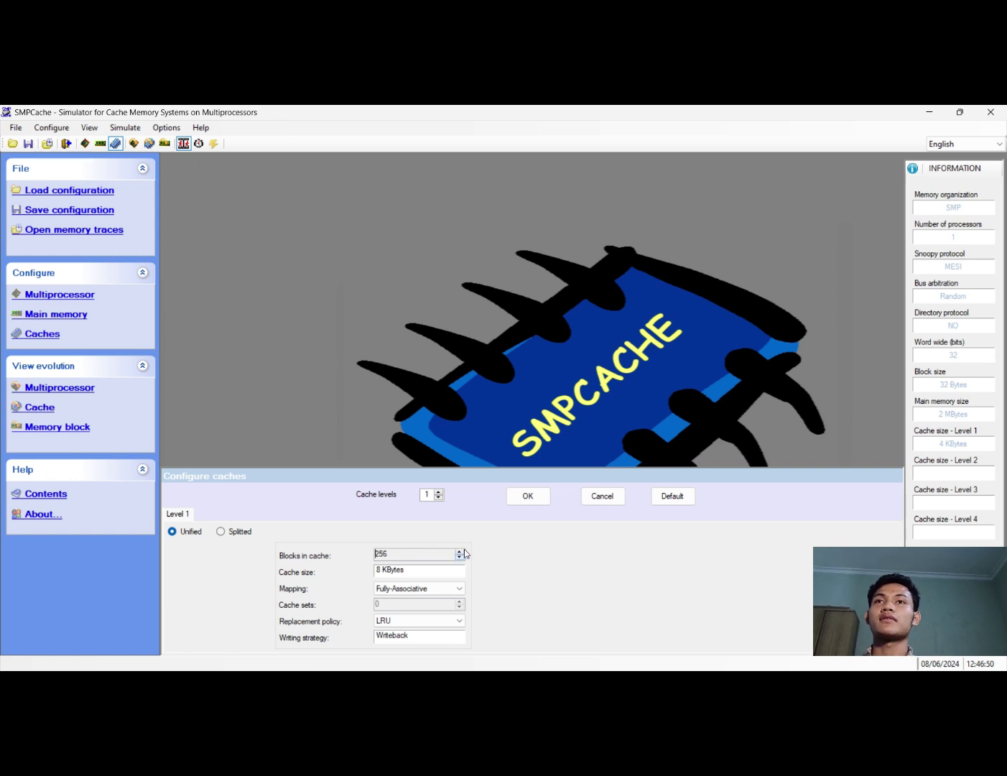
{"action": "left_click", "coordinate": [527, 505]}
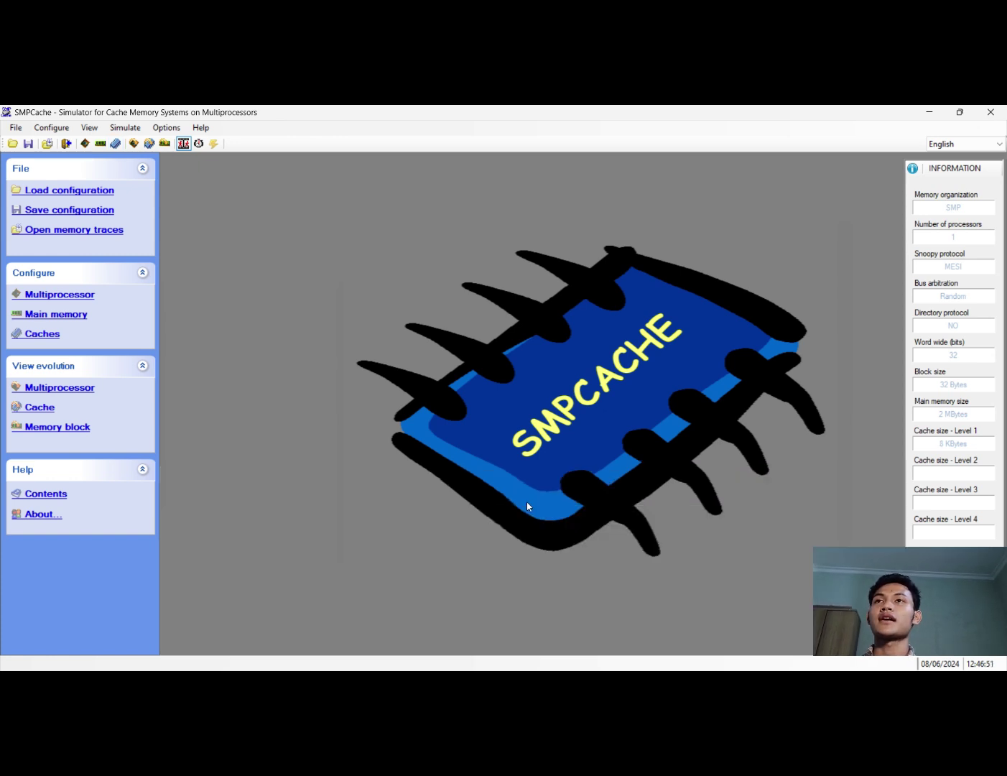
Show the cache evolution of processor cache 0 as text and execute a Complete simulation with the 256-block cache
{"action": "left_click", "coordinate": [51, 404]}
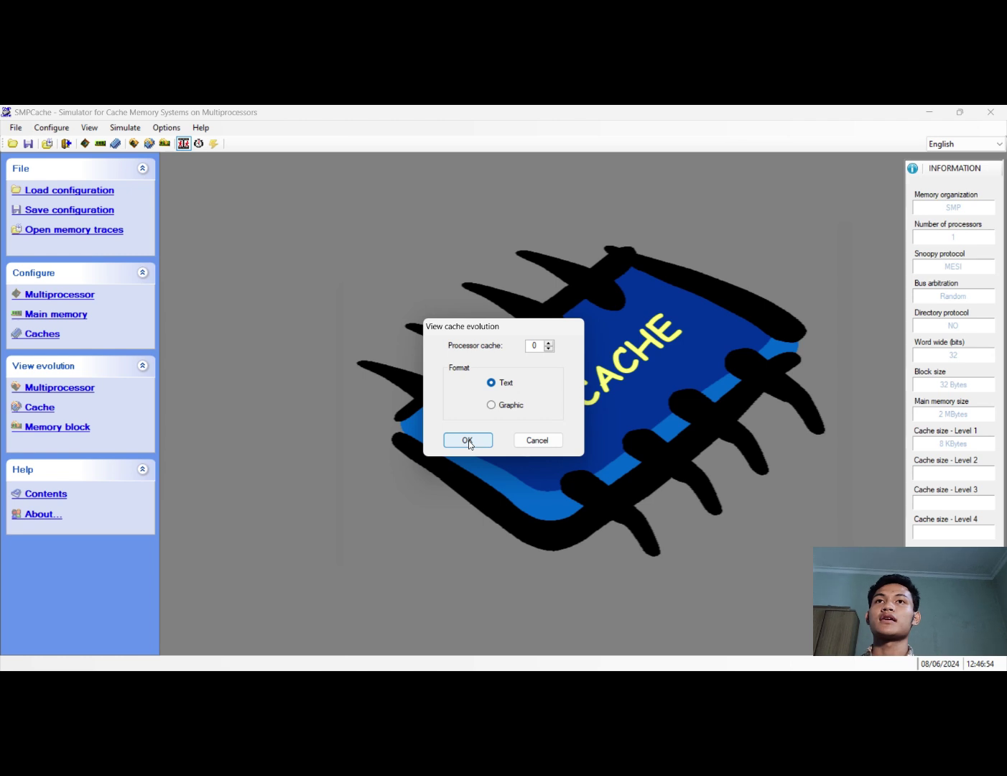
{"action": "left_click", "coordinate": [467, 442]}
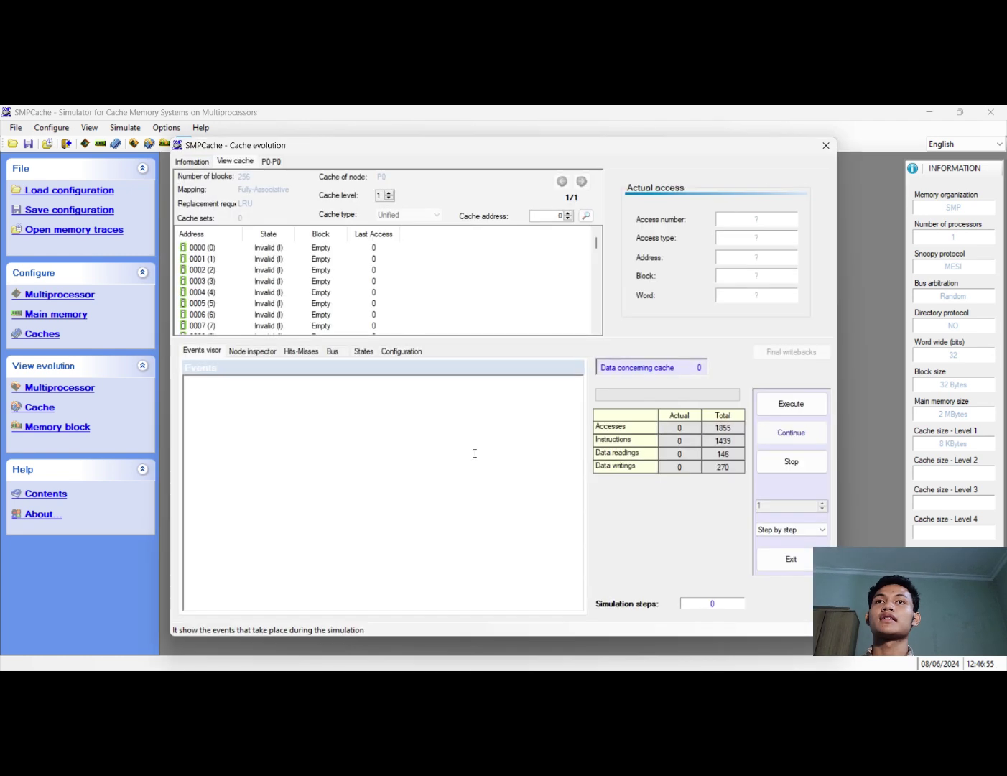
{"action": "left_click", "coordinate": [821, 530]}
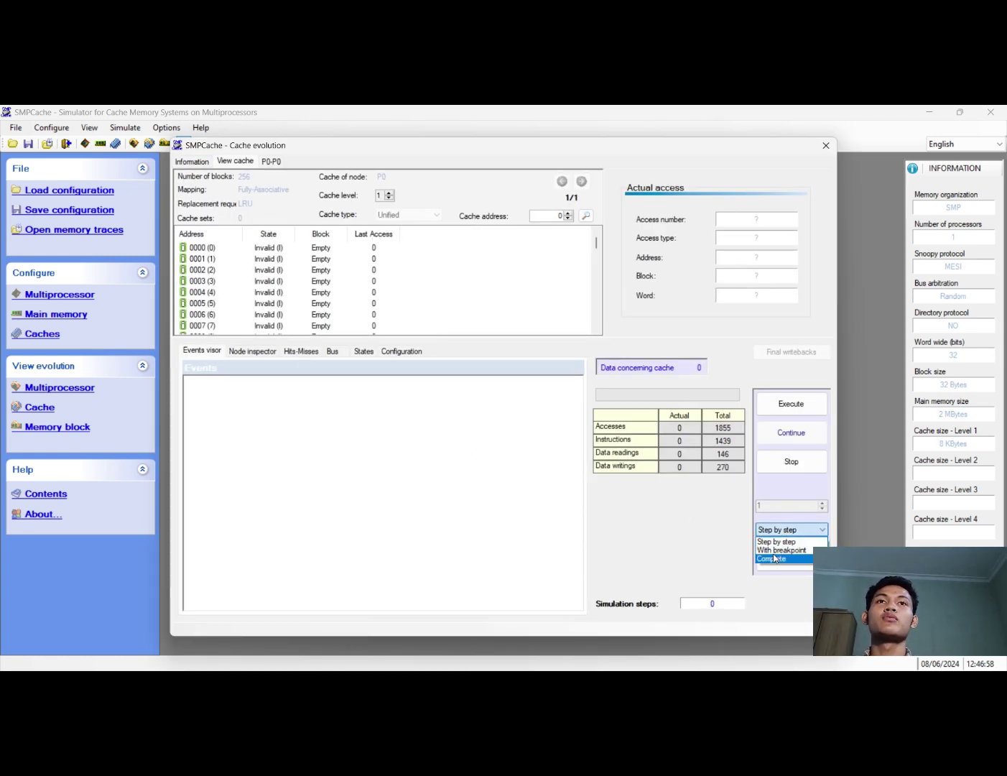
{"action": "left_click", "coordinate": [784, 560]}
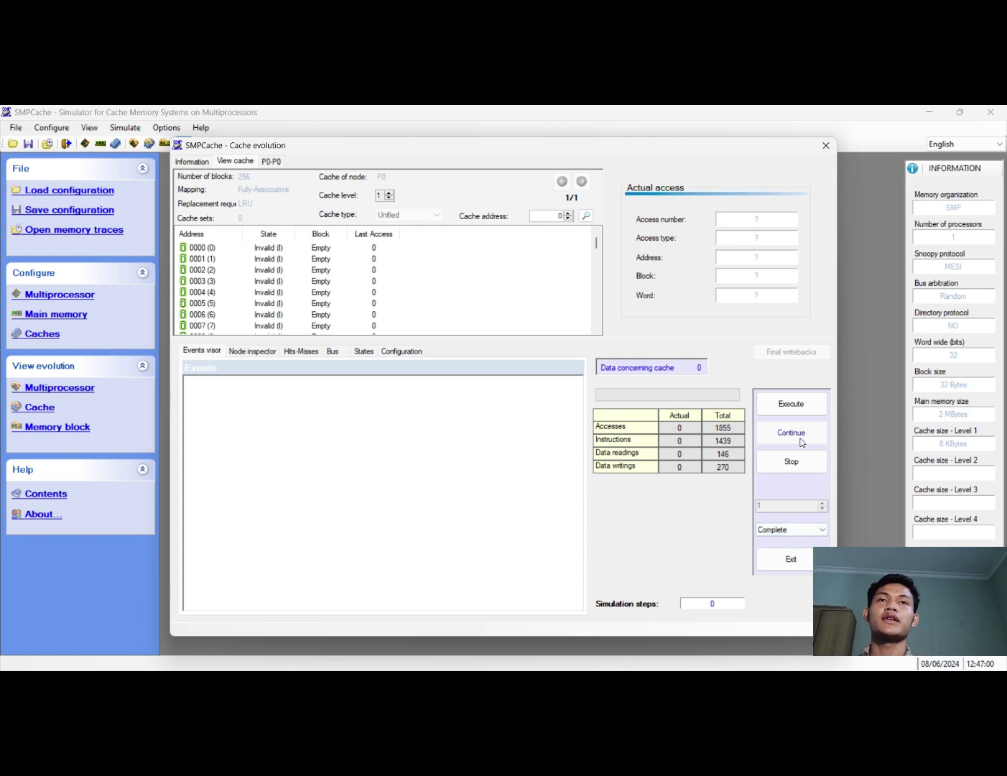
{"action": "left_click", "coordinate": [794, 407]}
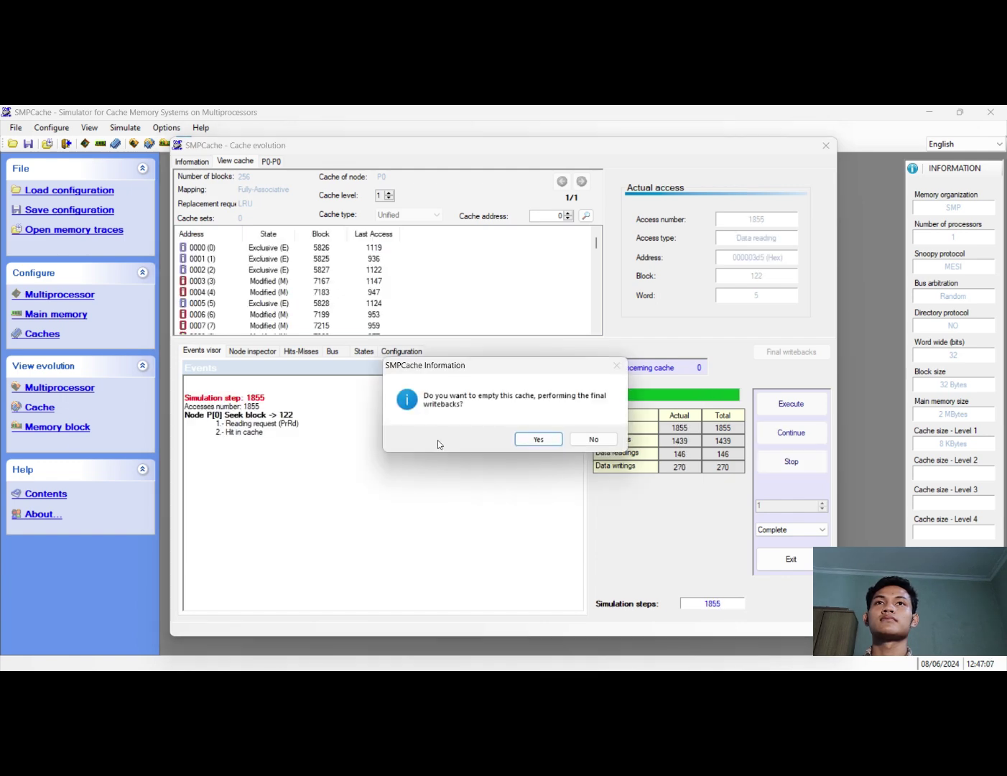
Empty the 256-block cache with the final writebacks, examine its hits and misses statistics, and close the simulation
{"action": "left_click", "coordinate": [538, 439]}
{"action": "left_click", "coordinate": [506, 474]}
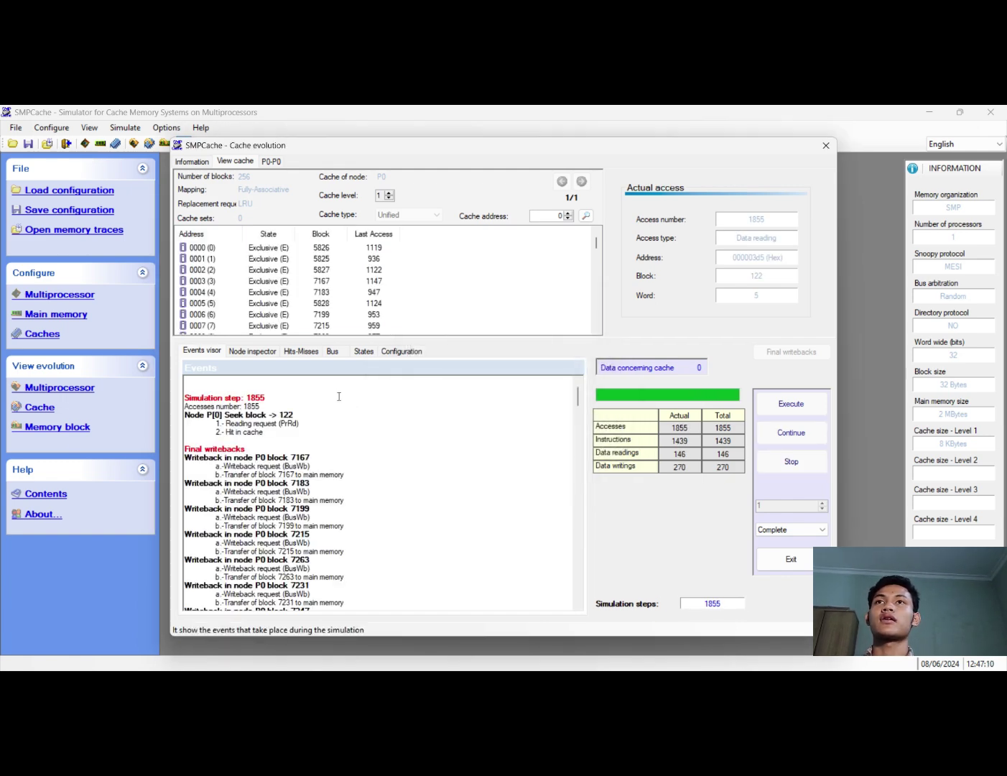
{"action": "left_click", "coordinate": [314, 354]}
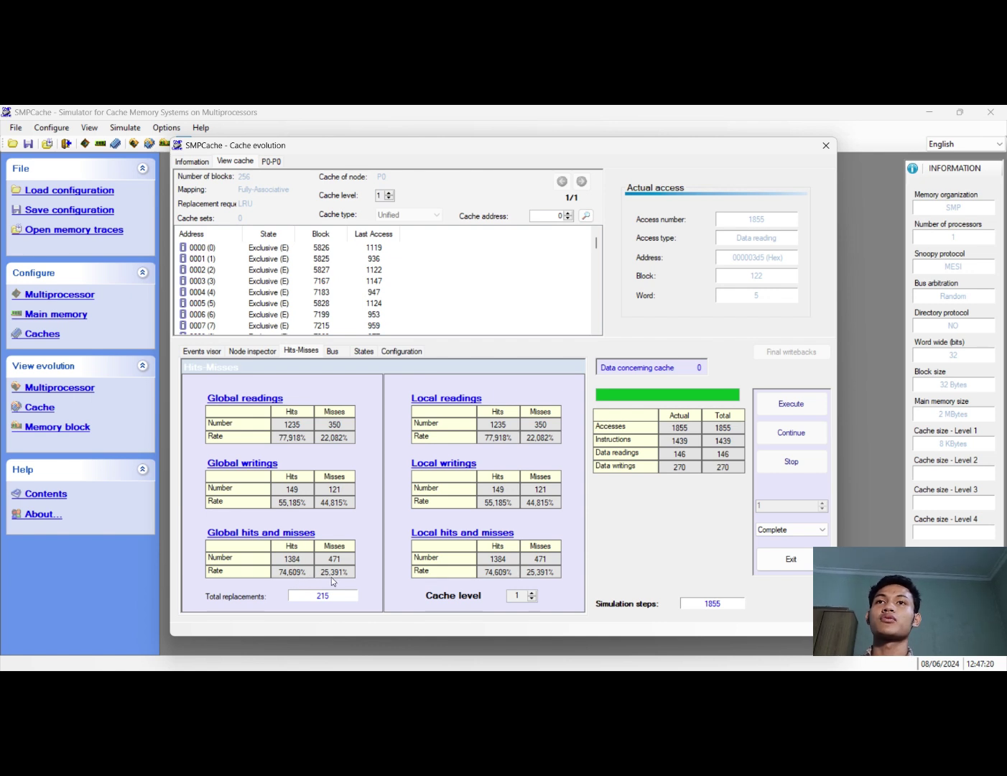
{"action": "left_click", "coordinate": [824, 147]}
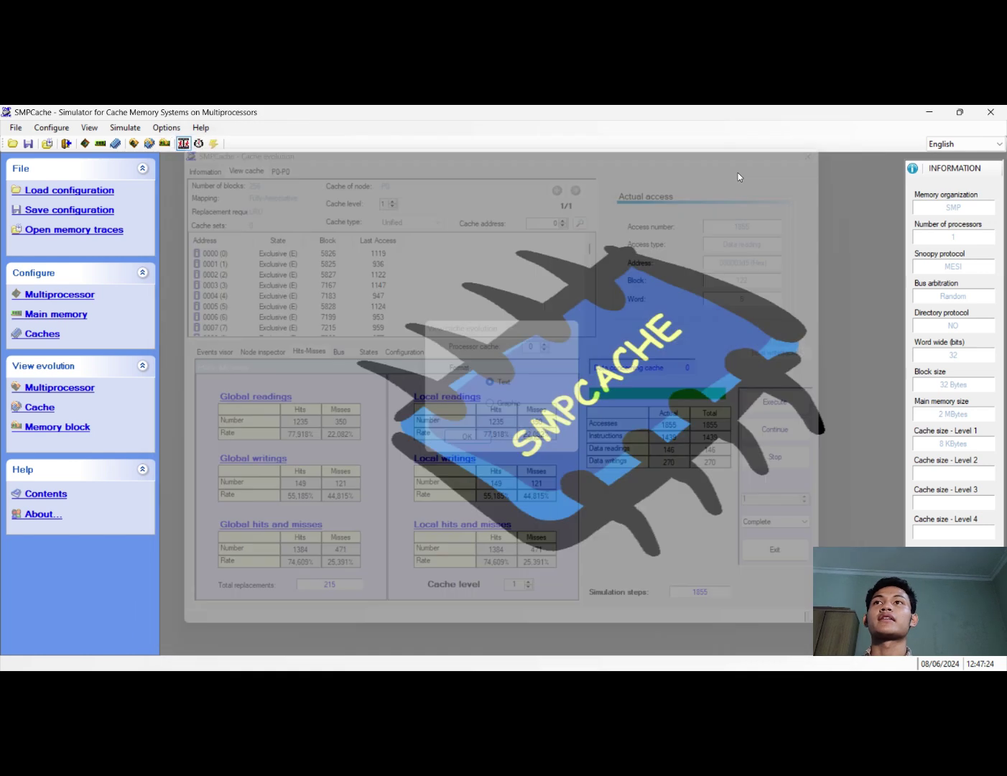
Set the number of blocks in the level 1 cache to 512
{"action": "left_click", "coordinate": [41, 334]}
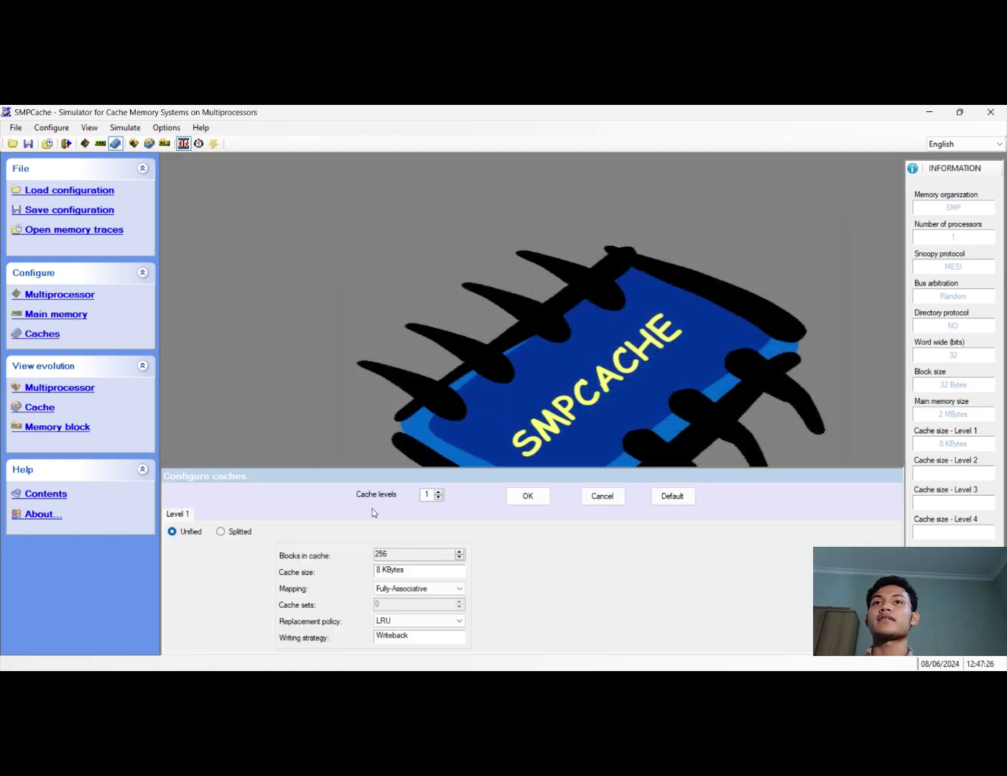
{"action": "left_click", "coordinate": [458, 552]}
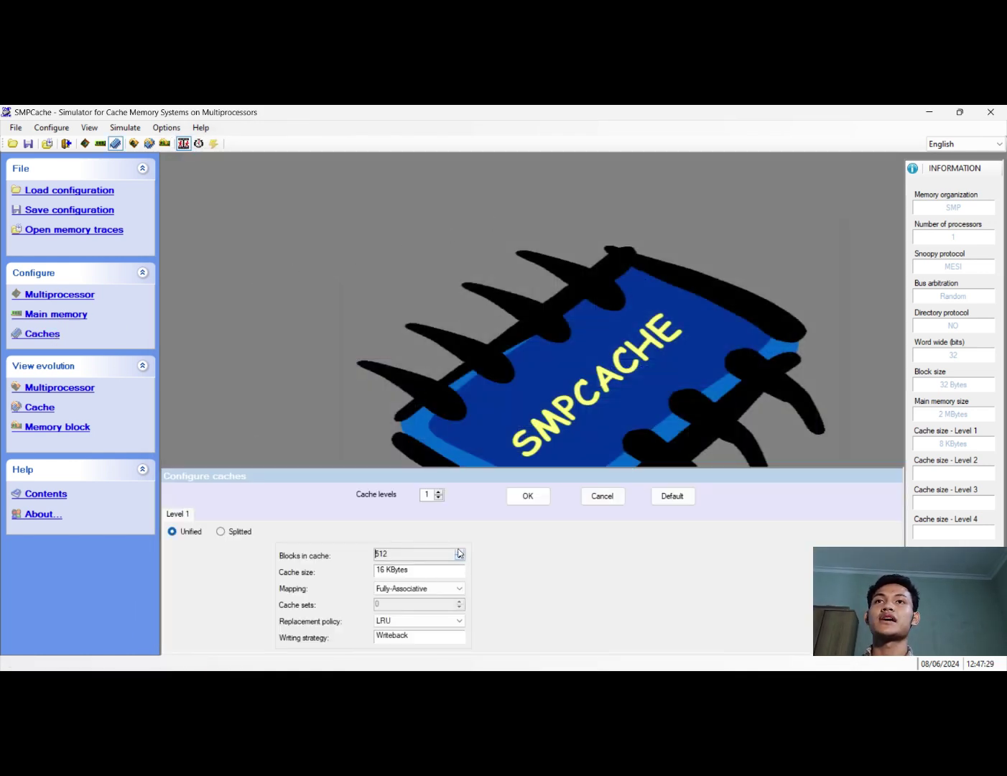
{"action": "left_click", "coordinate": [537, 501]}
Show the cache evolution of processor cache 0 as text and execute a Complete simulation with the 512-block cache
{"action": "left_click", "coordinate": [38, 407]}
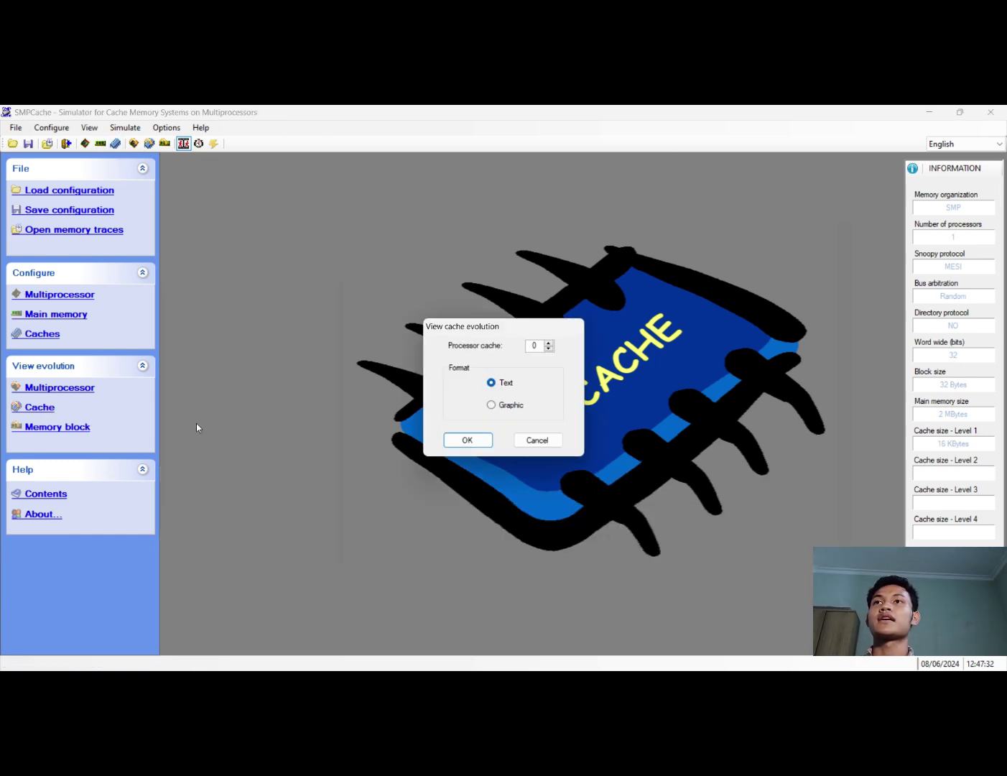
{"action": "left_click", "coordinate": [457, 441]}
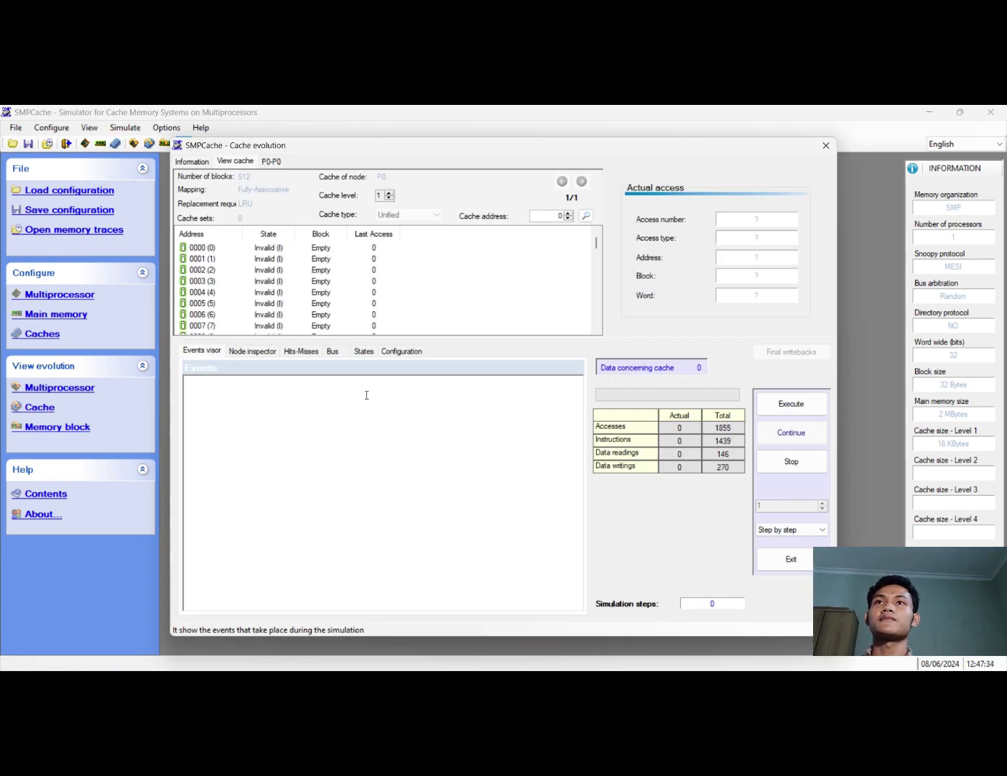
{"action": "left_click", "coordinate": [777, 529]}
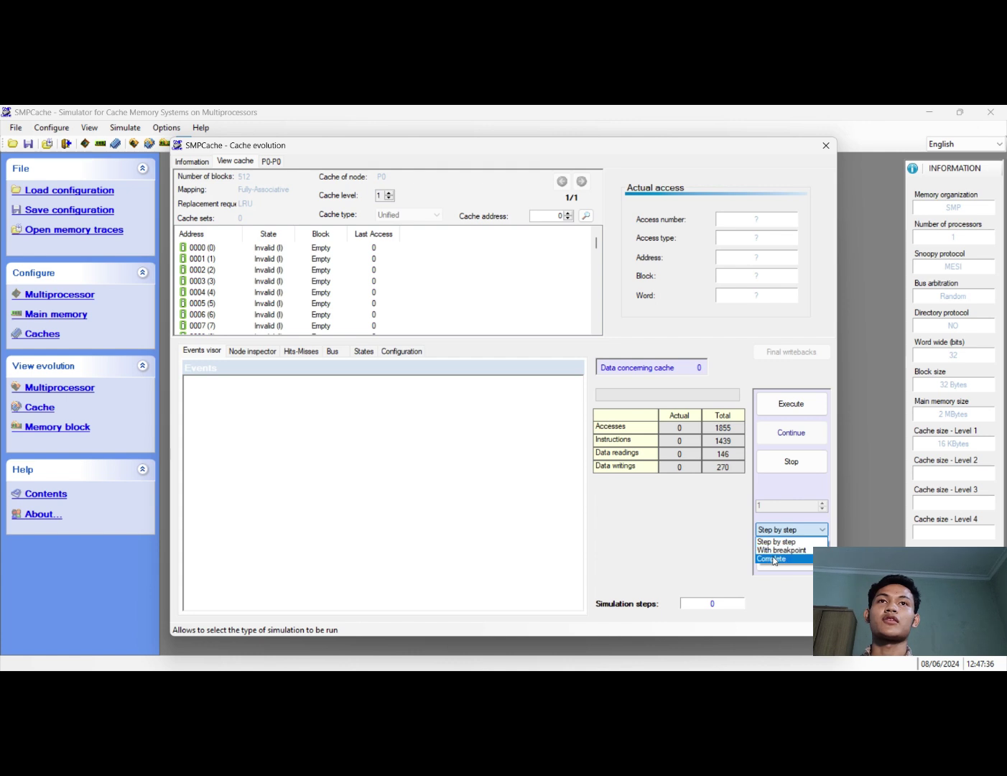
{"action": "left_click", "coordinate": [773, 559]}
{"action": "left_click", "coordinate": [790, 408]}
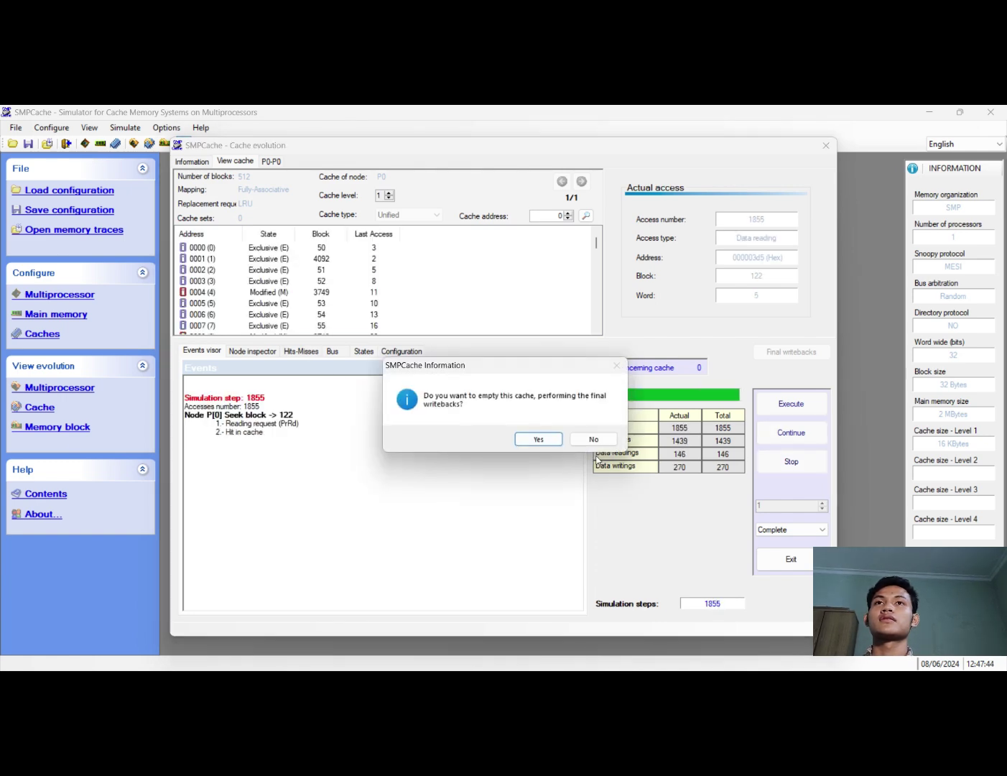
Empty the 512-block cache with the final writebacks, examine its hits and misses statistics, and close the simulation
{"action": "left_click", "coordinate": [540, 440]}
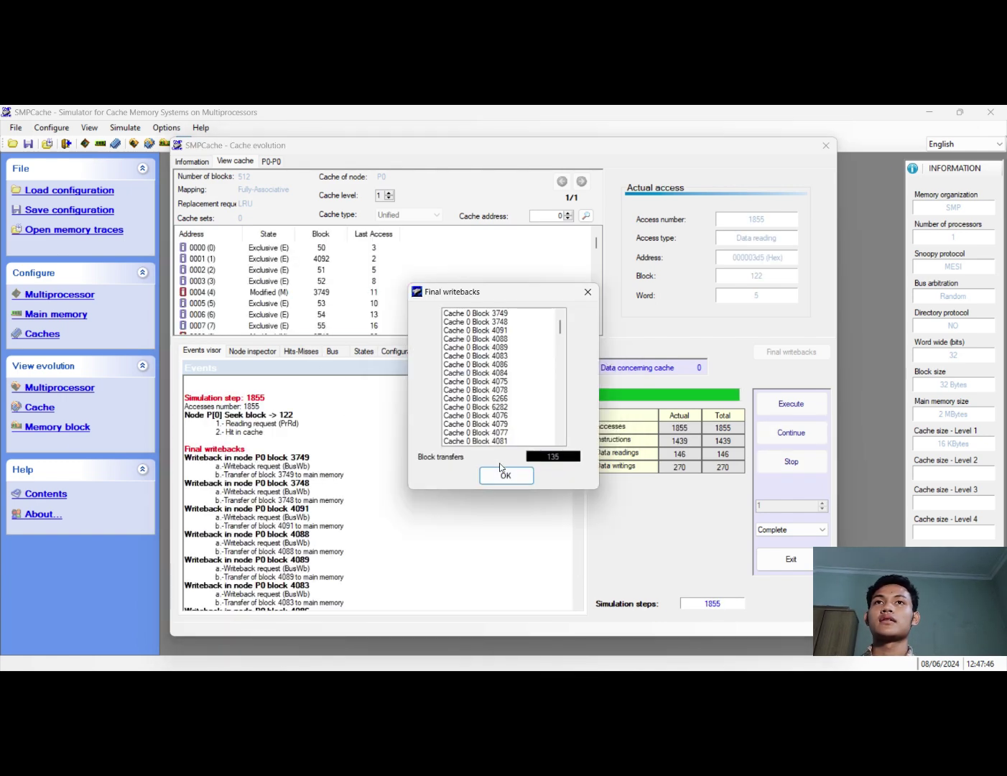
{"action": "left_click", "coordinate": [505, 474]}
{"action": "left_click", "coordinate": [294, 351]}
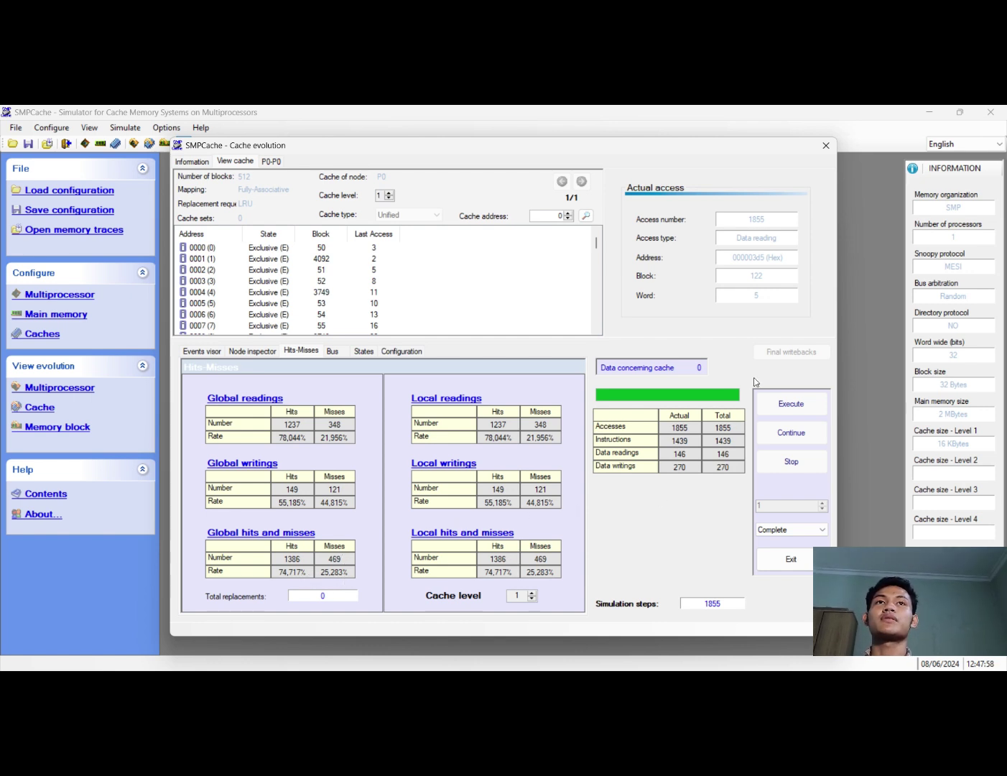
{"action": "left_click", "coordinate": [826, 144]}
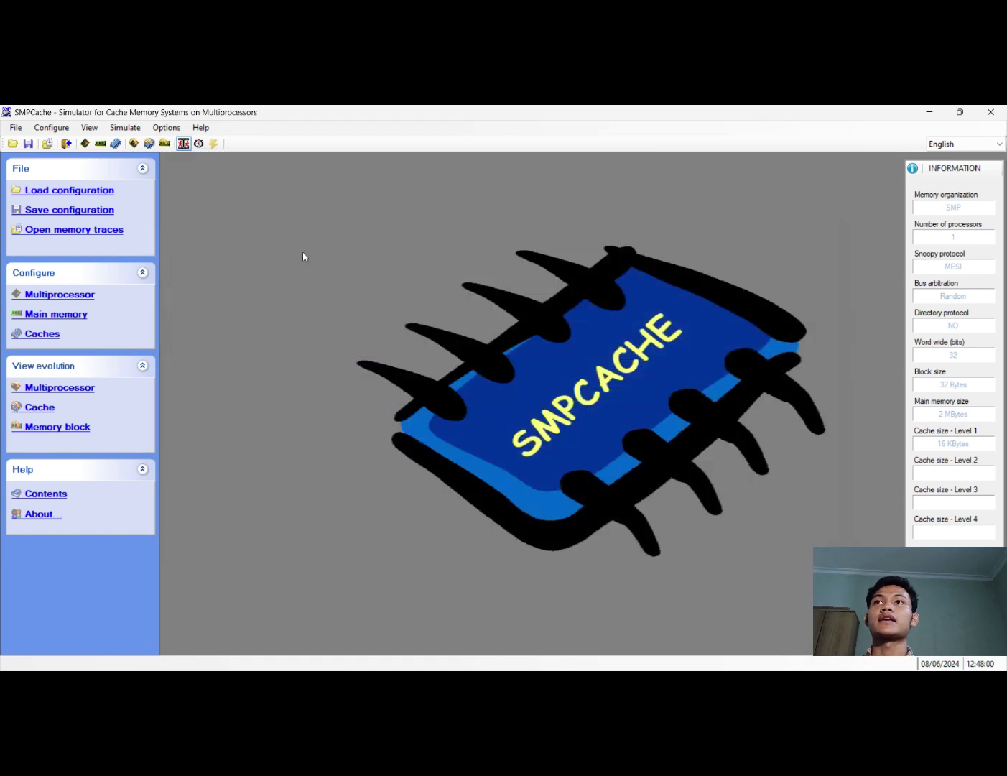
Set the number of blocks in the level 1 cache to 1,024
{"action": "left_click", "coordinate": [43, 334]}
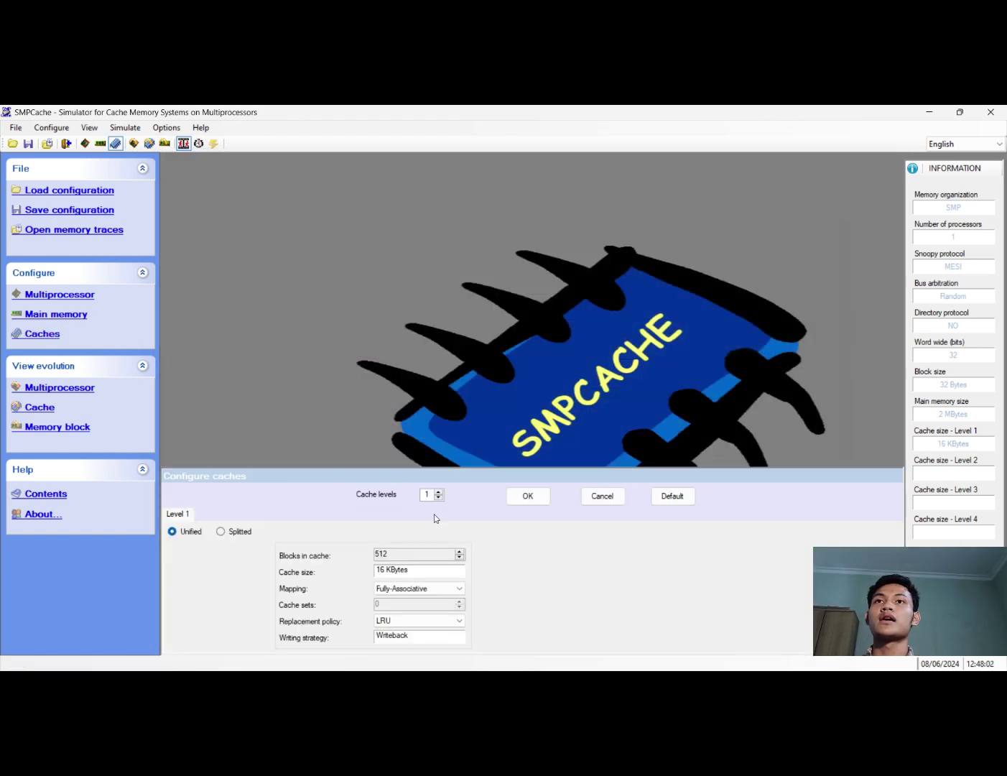
{"action": "left_click", "coordinate": [458, 551]}
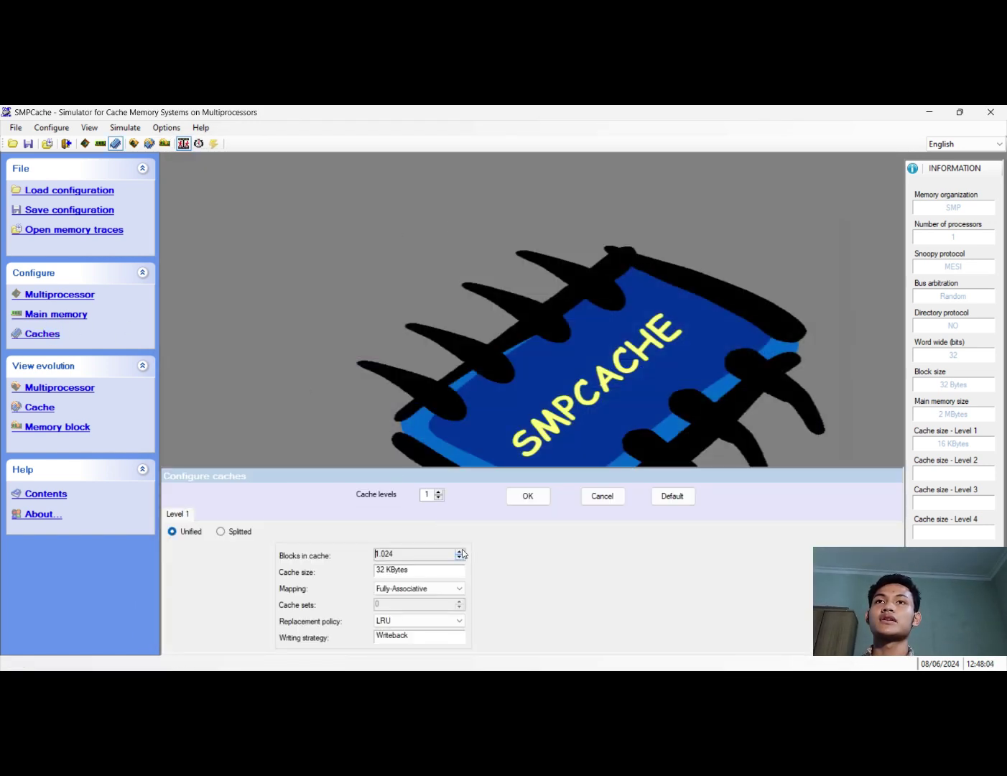
{"action": "left_click", "coordinate": [540, 503]}
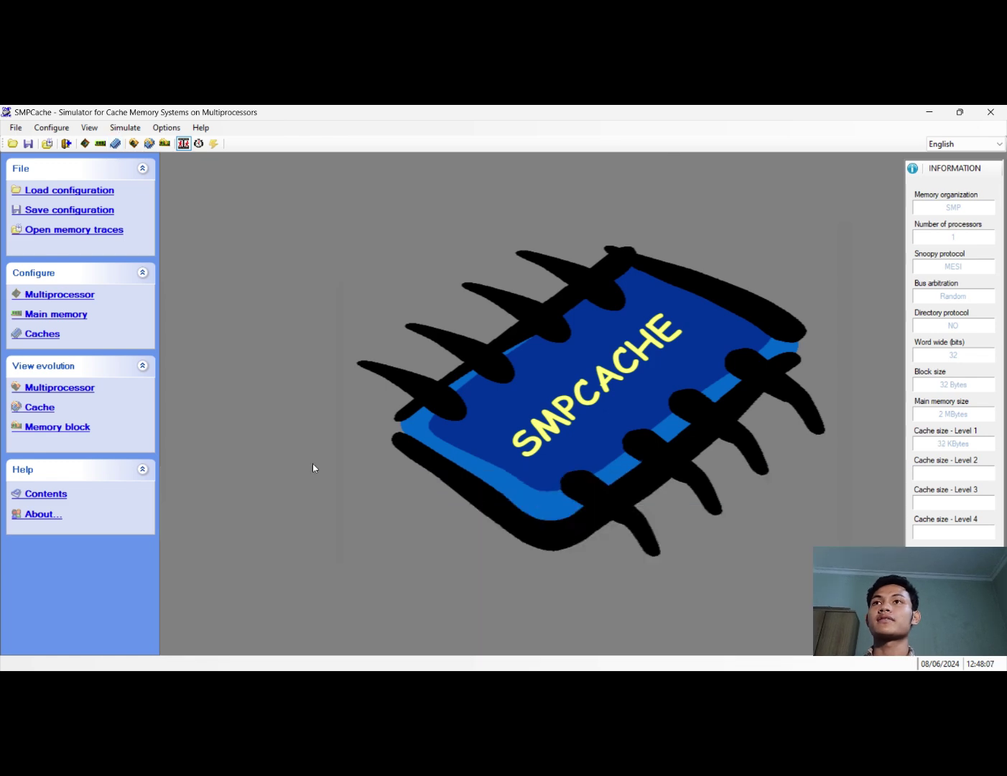
Show the cache evolution of processor cache 0 as text and execute a Complete simulation with the 1,024-block cache
{"action": "left_click", "coordinate": [40, 407]}
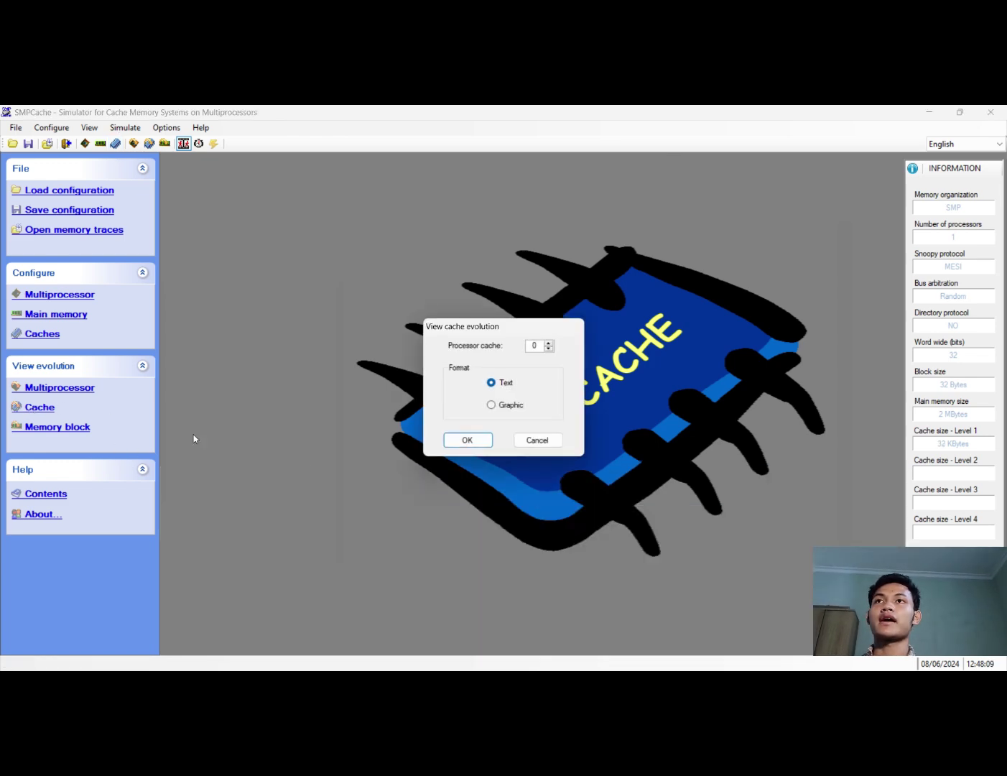
{"action": "left_click", "coordinate": [466, 440]}
{"action": "left_click", "coordinate": [787, 529]}
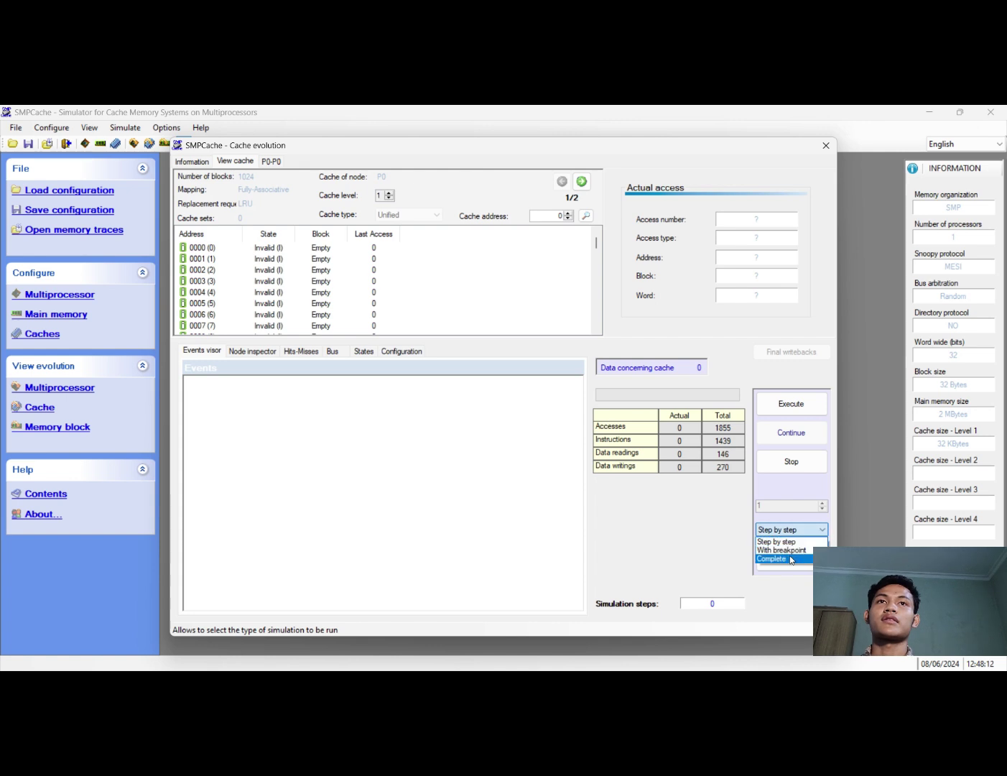
{"action": "left_click", "coordinate": [789, 558]}
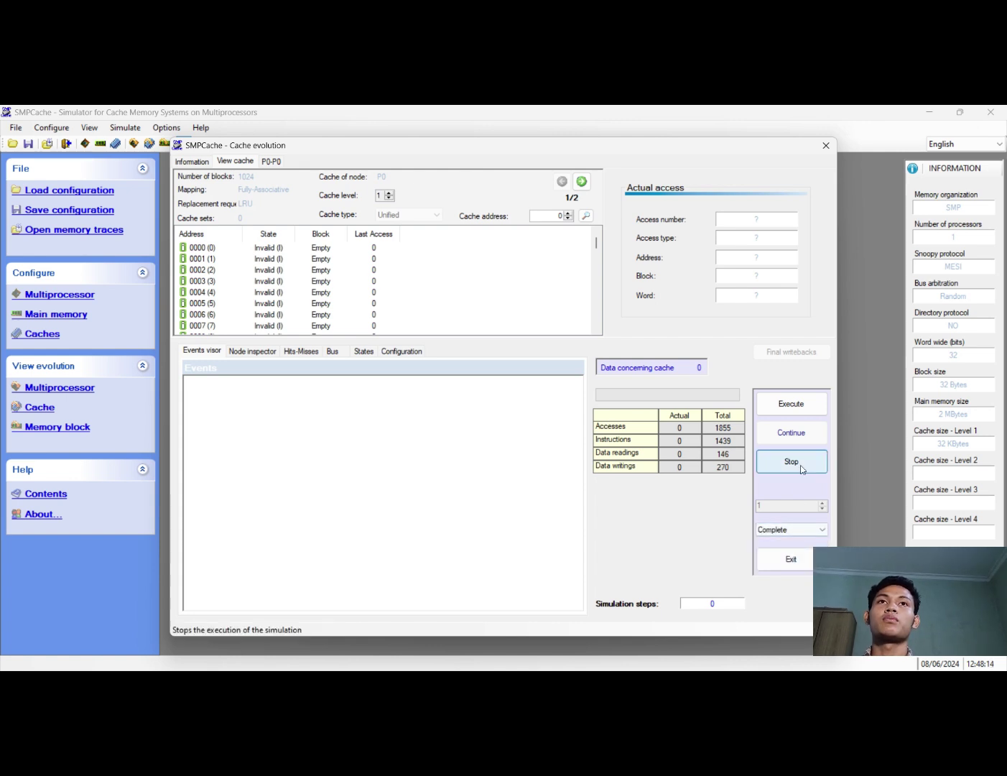
{"action": "left_click", "coordinate": [805, 412]}
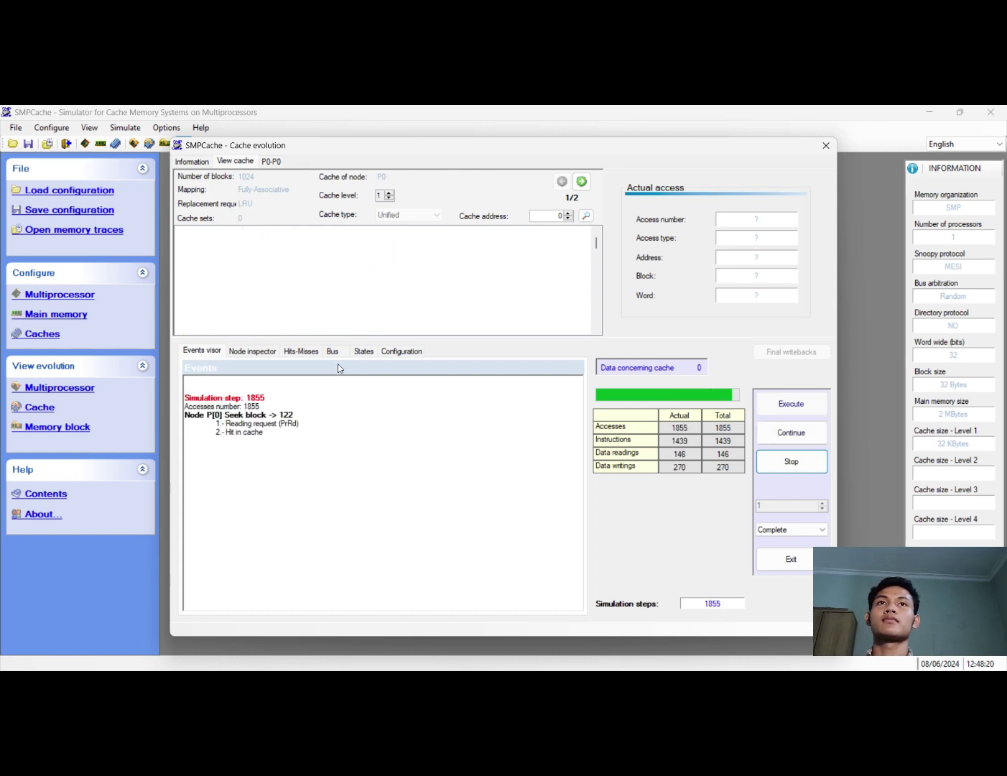
Empty the 1,024-block cache with the final writebacks and examine its hits and misses statistics
{"action": "left_click", "coordinate": [547, 442]}
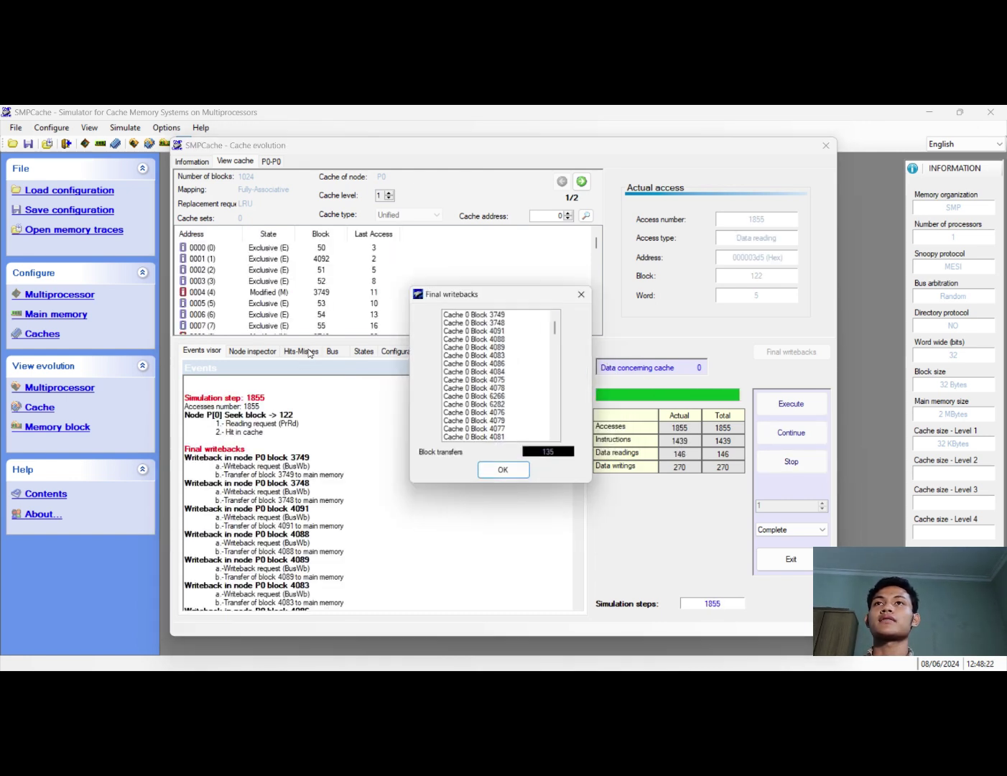
{"action": "left_click", "coordinate": [507, 475]}
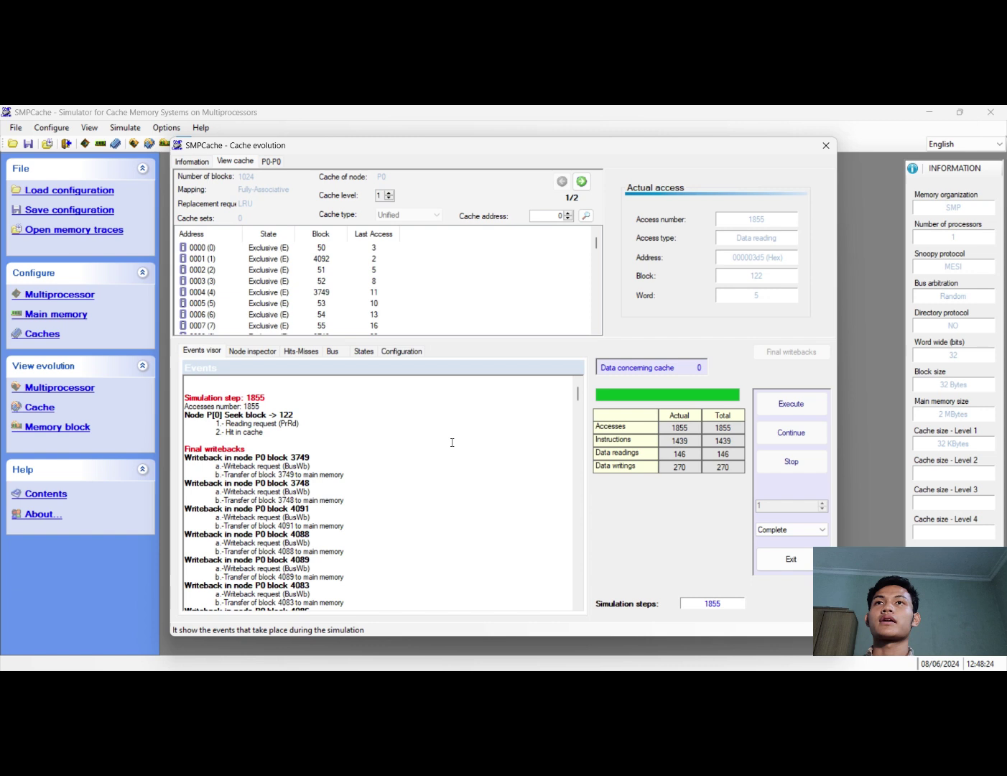
{"action": "left_click", "coordinate": [301, 351]}
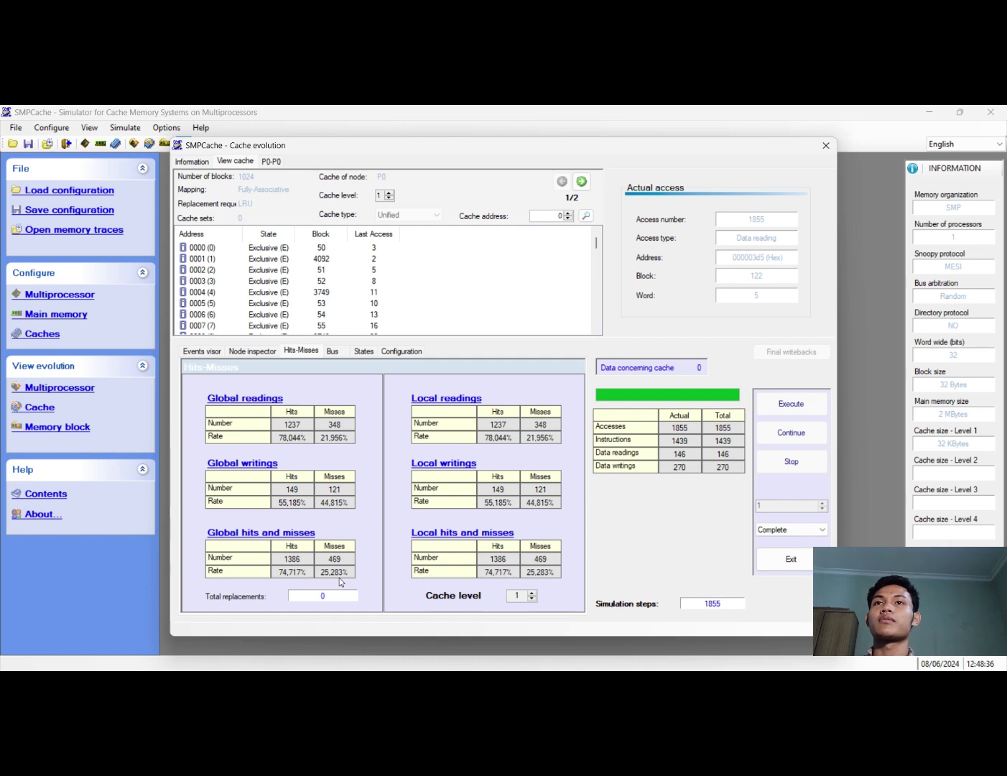
Switch to the UAS ORKOM document in Word and compare the hit-misses results in the first Nasa7 table, from 8 = 4KB to 8 = 32KB
{"action": "key", "text": "super+Tab"}
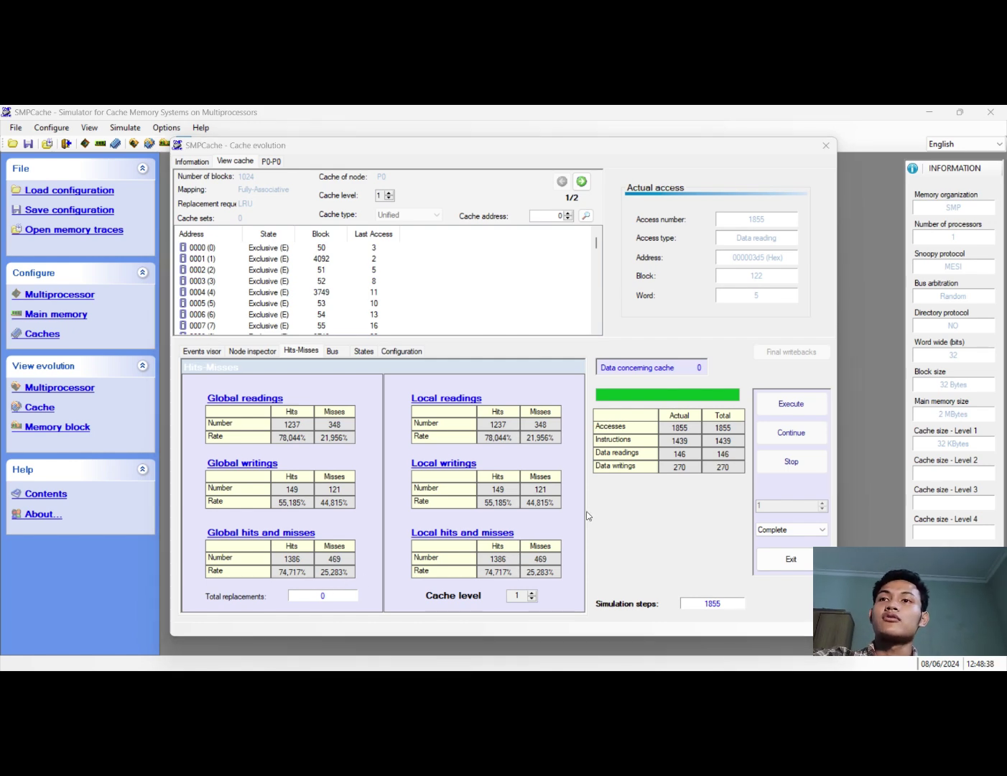
{"action": "left_click", "coordinate": [762, 351]}
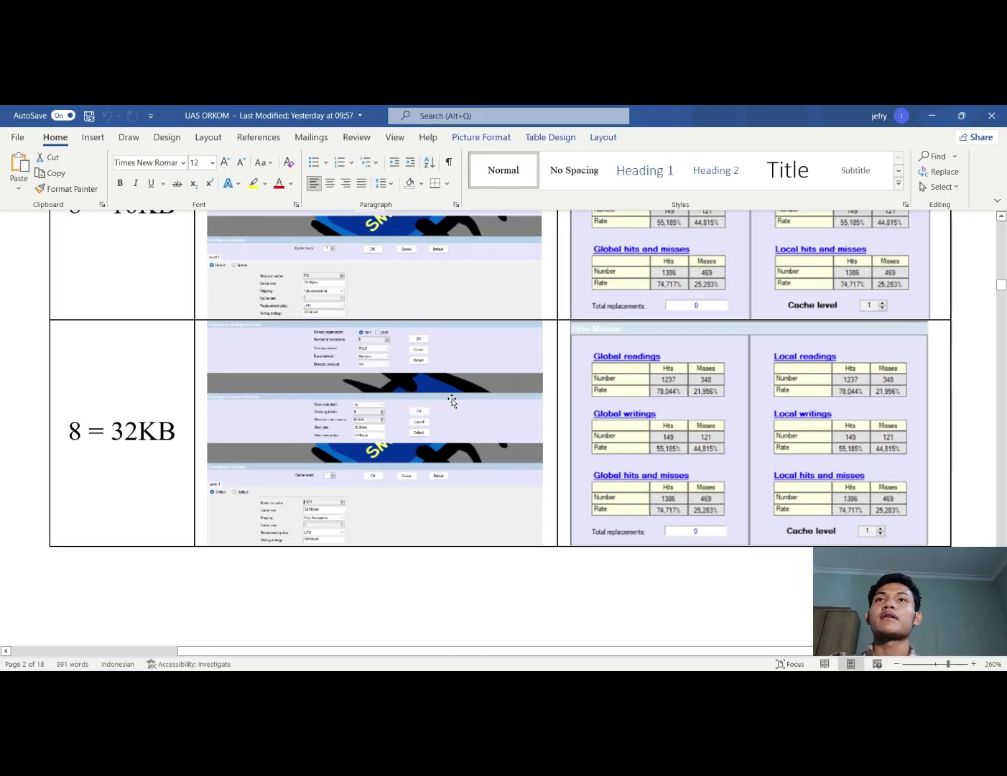
{"action": "scroll", "coordinate": [455, 384], "scroll_direction": "up", "scroll_amount": 8}
{"action": "scroll", "coordinate": [455, 384], "scroll_direction": "up", "scroll_amount": 6}
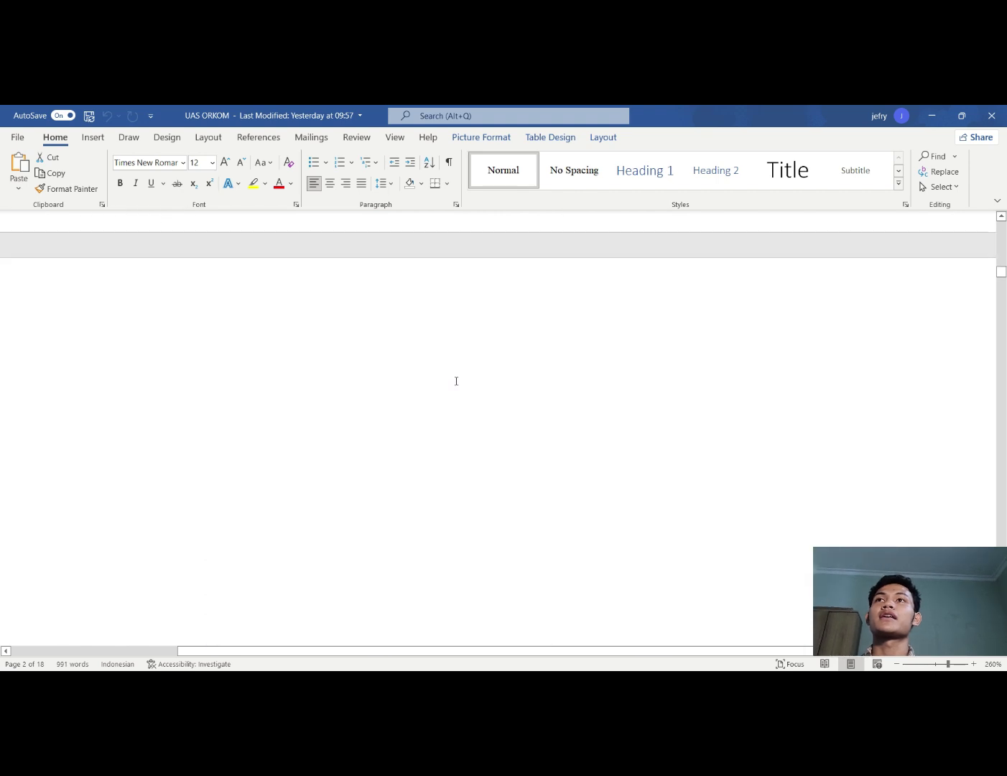
{"action": "scroll", "coordinate": [455, 384], "scroll_direction": "down", "scroll_amount": 4}
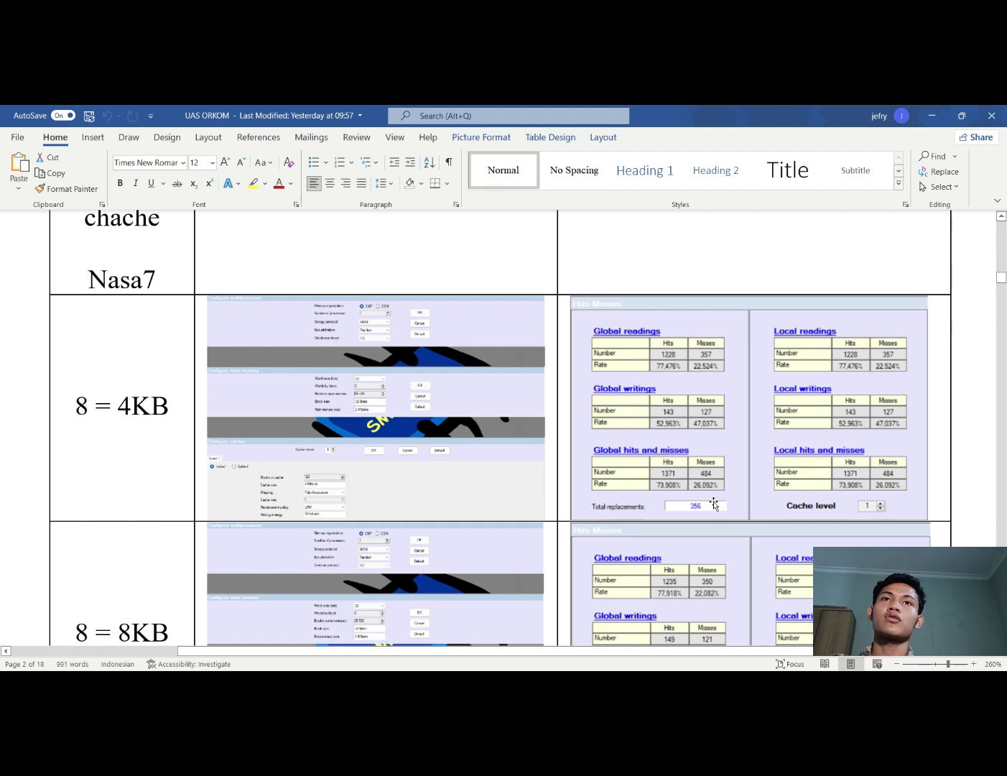
{"action": "scroll", "coordinate": [539, 500], "scroll_direction": "up", "scroll_amount": 1}
{"action": "scroll", "coordinate": [533, 490], "scroll_direction": "down", "scroll_amount": 3}
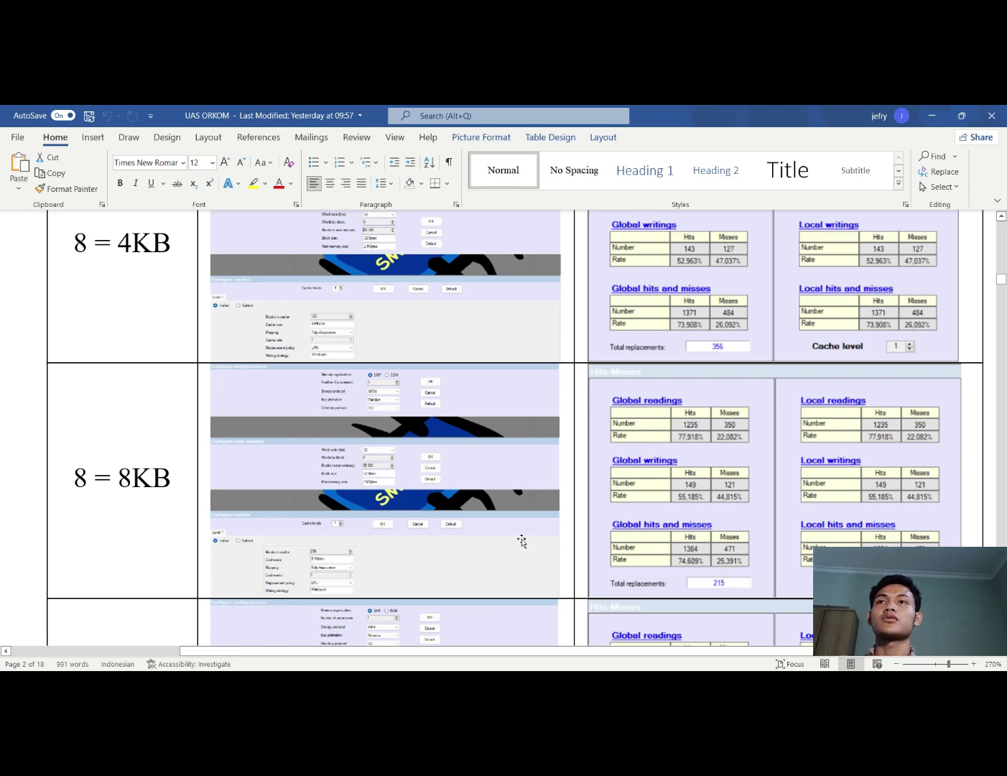
{"action": "scroll", "coordinate": [521, 540], "scroll_direction": "down", "scroll_amount": 2}
{"action": "scroll", "coordinate": [520, 539], "scroll_direction": "down", "scroll_amount": 1}
{"action": "left_click_drag", "start_coordinate": [520, 540], "coordinate": [713, 564]}
{"action": "left_click", "coordinate": [714, 567]}
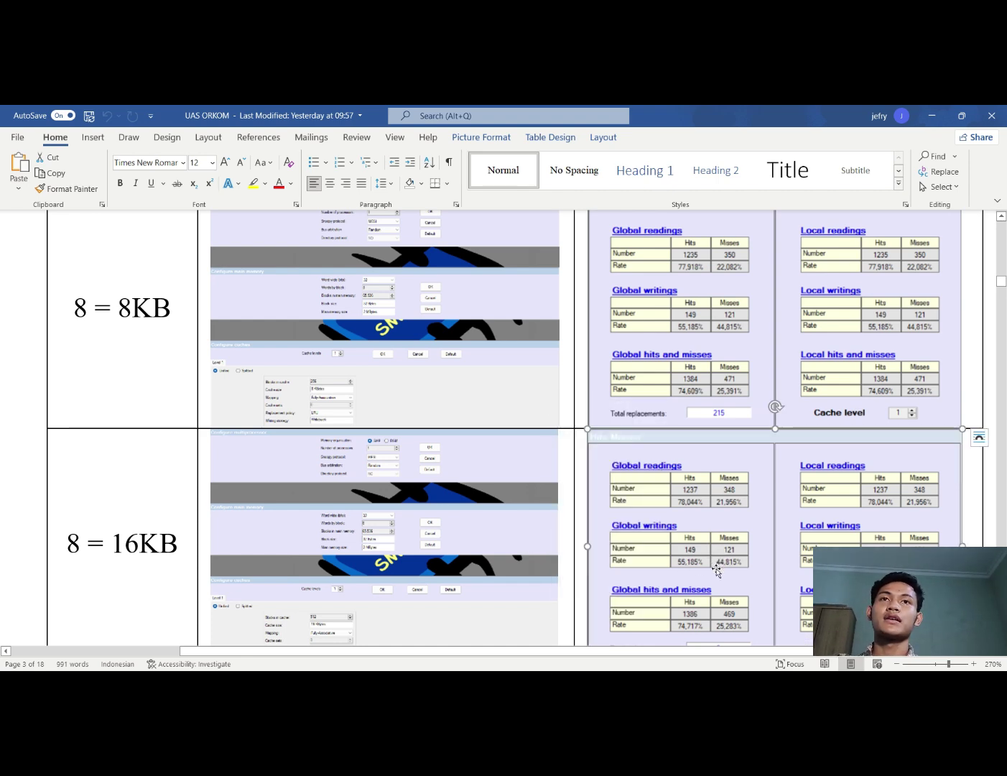
{"action": "scroll", "coordinate": [770, 591], "scroll_direction": "down", "scroll_amount": 1}
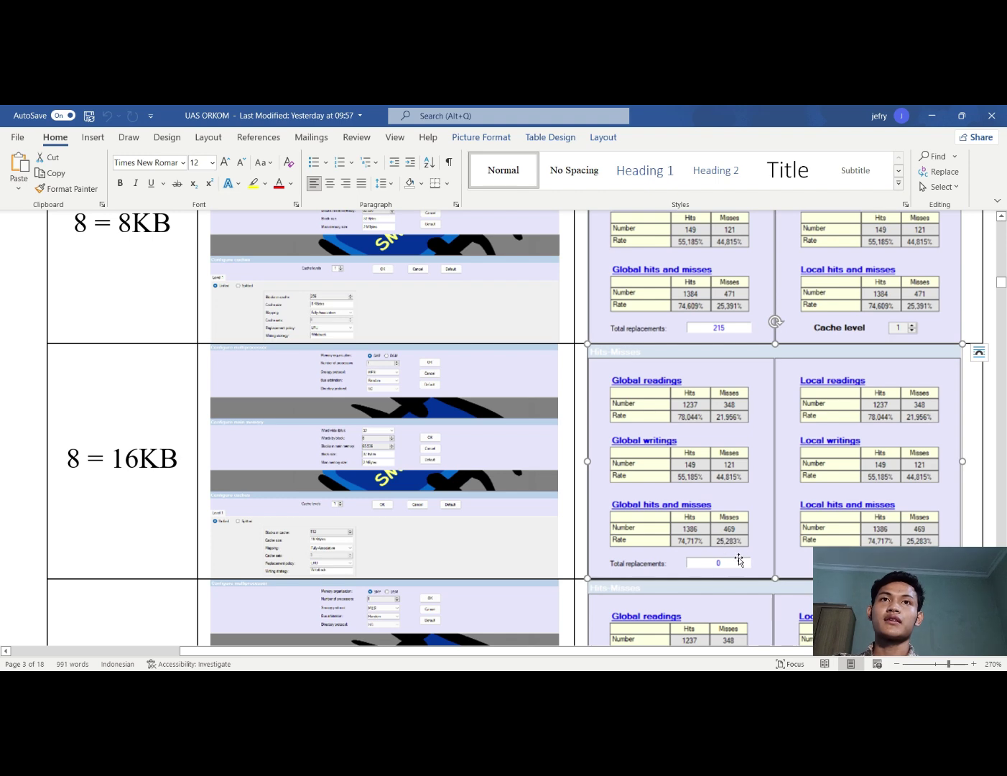
{"action": "scroll", "coordinate": [604, 553], "scroll_direction": "down", "scroll_amount": 2}
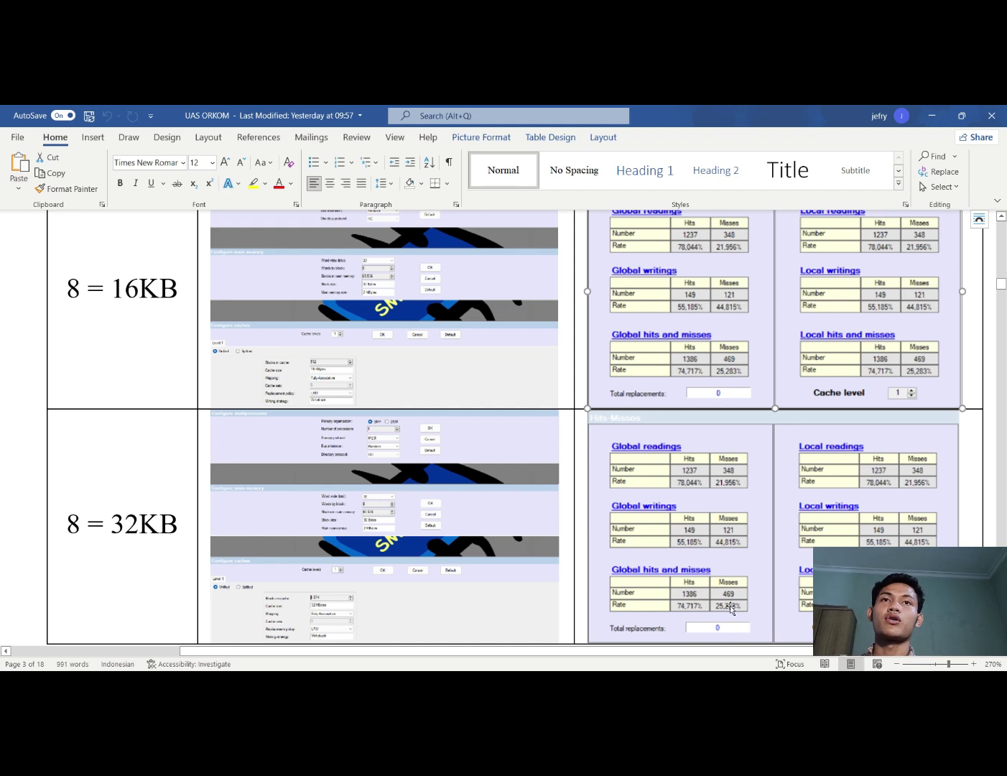
Recheck the configuration and total replacements in the 8 = 4KB row of the Nasa7 table
{"action": "scroll", "coordinate": [623, 557], "scroll_direction": "up", "scroll_amount": 6}
{"action": "scroll", "coordinate": [624, 557], "scroll_direction": "up", "scroll_amount": 3}
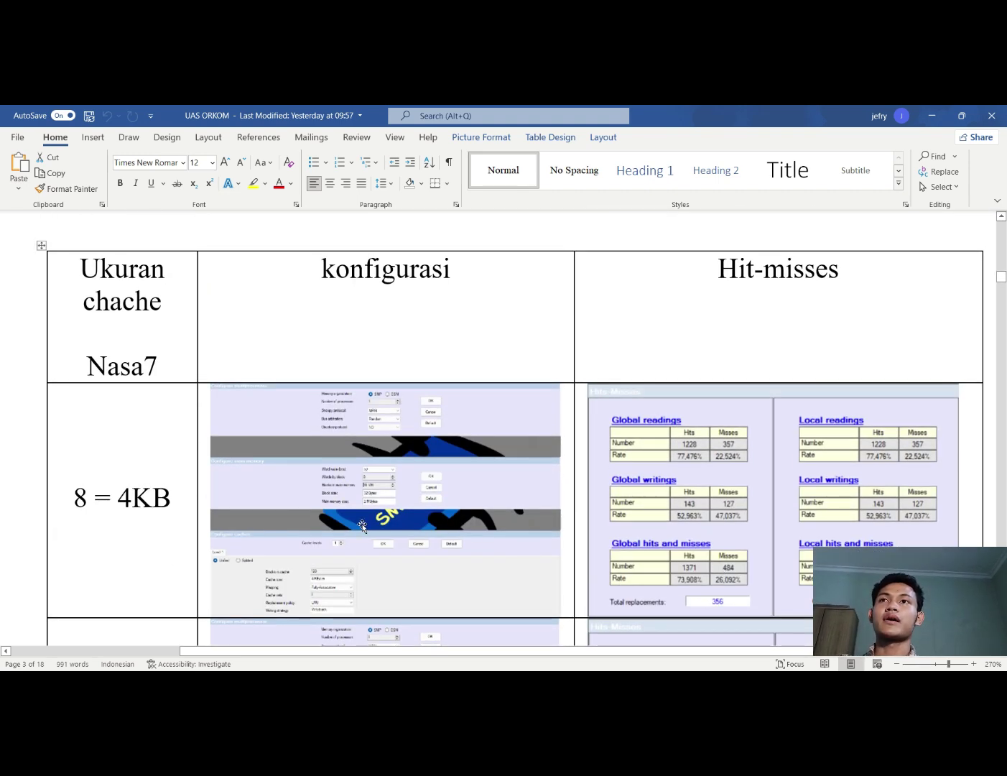
{"action": "scroll", "coordinate": [363, 526], "scroll_direction": "down", "scroll_amount": 2}
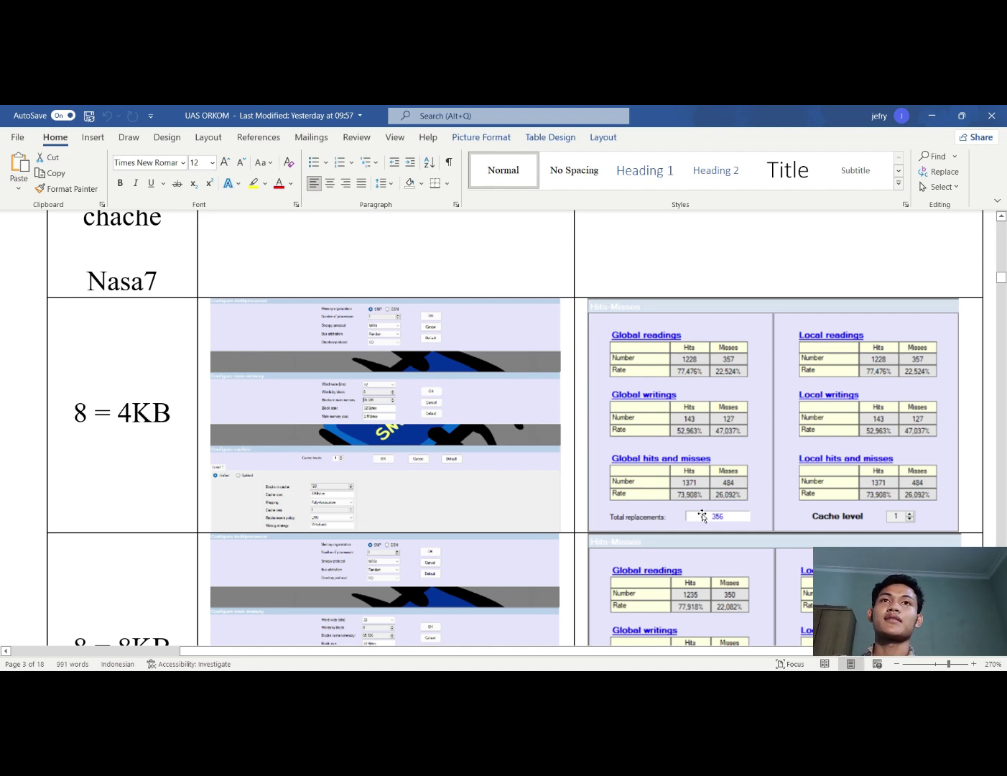
{"action": "scroll", "coordinate": [695, 517], "scroll_direction": "down", "scroll_amount": 2}
{"action": "scroll", "coordinate": [696, 517], "scroll_direction": "up", "scroll_amount": 2}
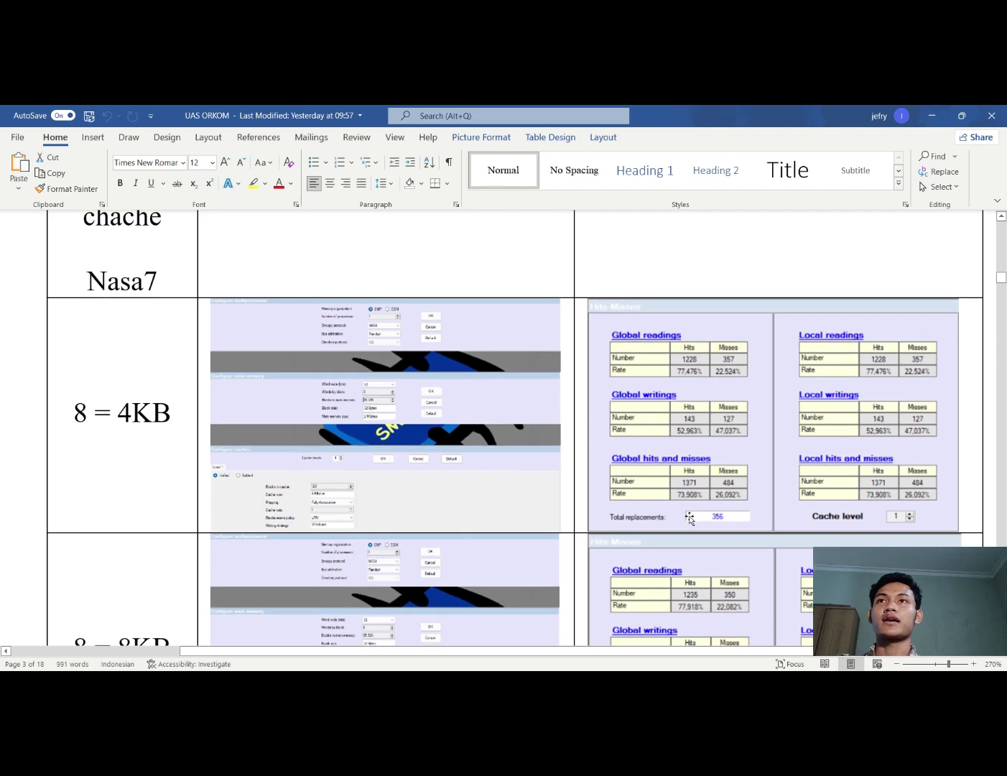
{"action": "scroll", "coordinate": [693, 517], "scroll_direction": "down", "scroll_amount": 2}
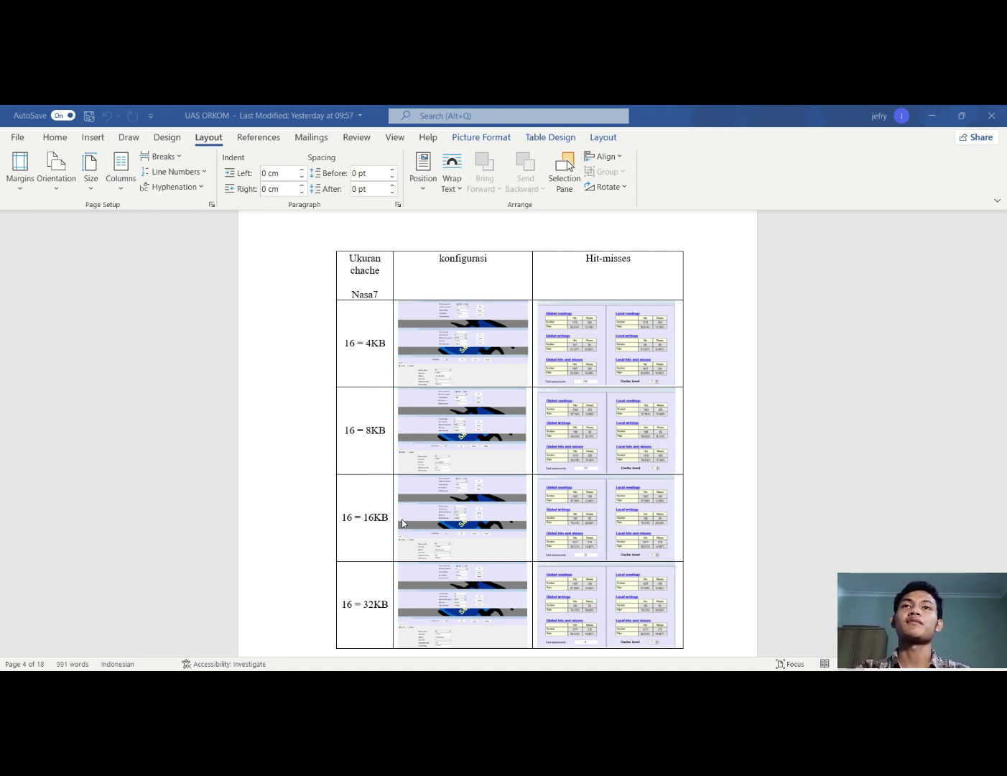
Examine the 16 = 4KB row of the second Nasa7 table, enlarged enough to read its hit-misses figures
{"action": "scroll", "coordinate": [402, 523], "scroll_direction": "down", "scroll_amount": 1}
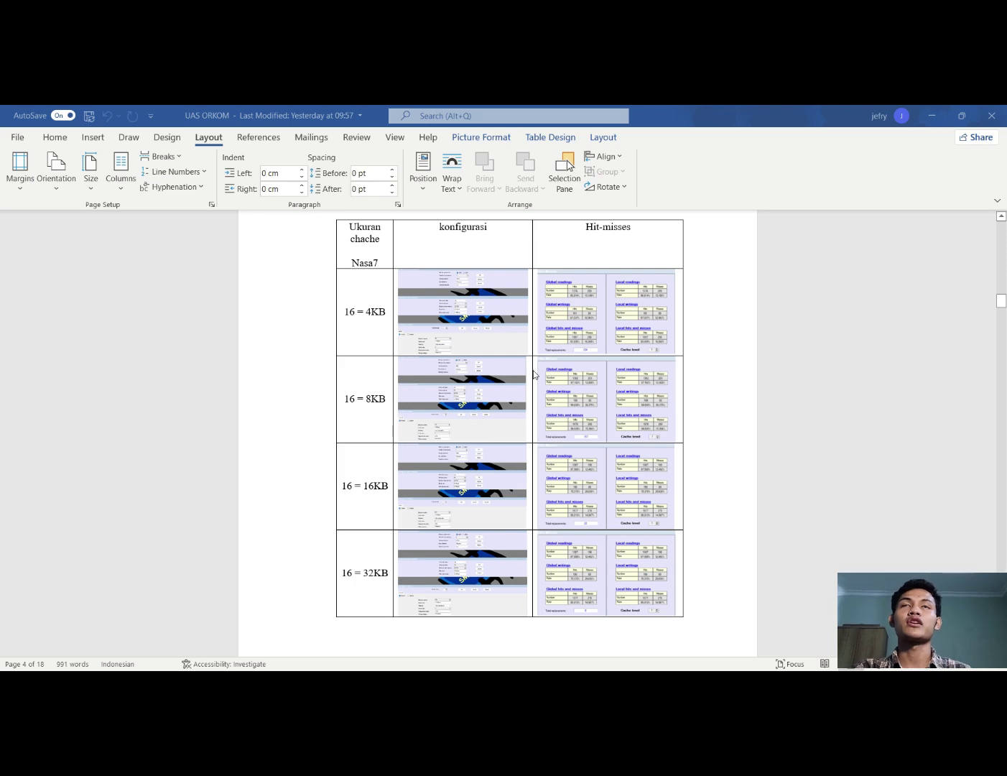
{"action": "scroll", "coordinate": [592, 384], "scroll_direction": "up", "scroll_amount": 5, "text": "ctrl"}
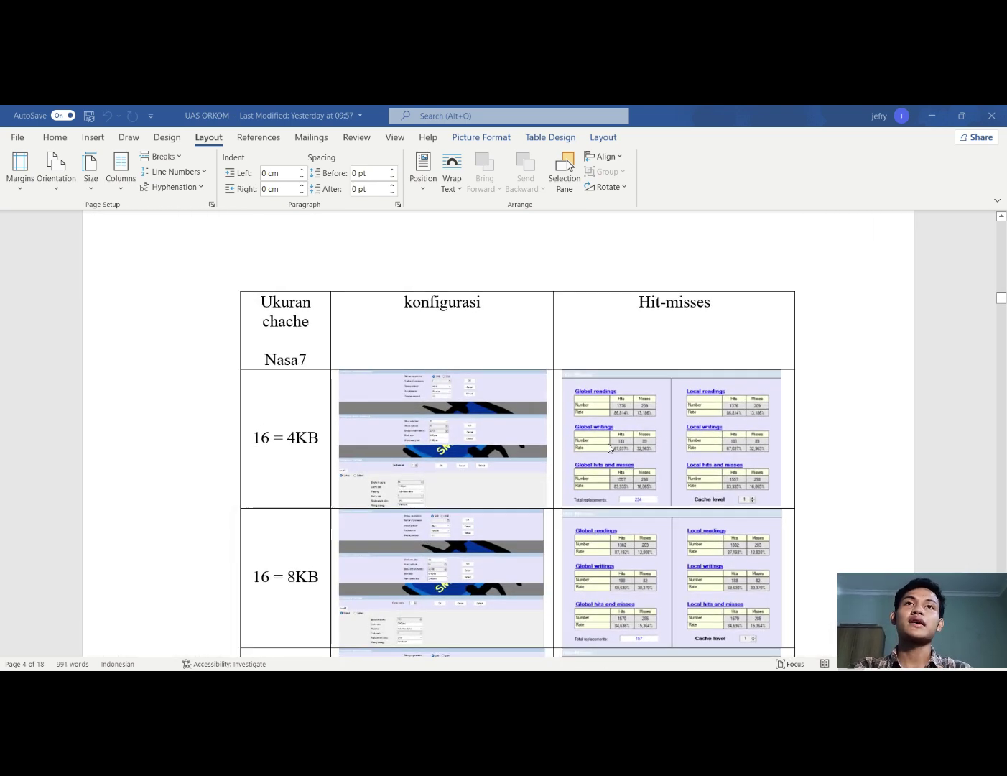
{"action": "scroll", "coordinate": [574, 448], "scroll_direction": "up", "scroll_amount": 1}
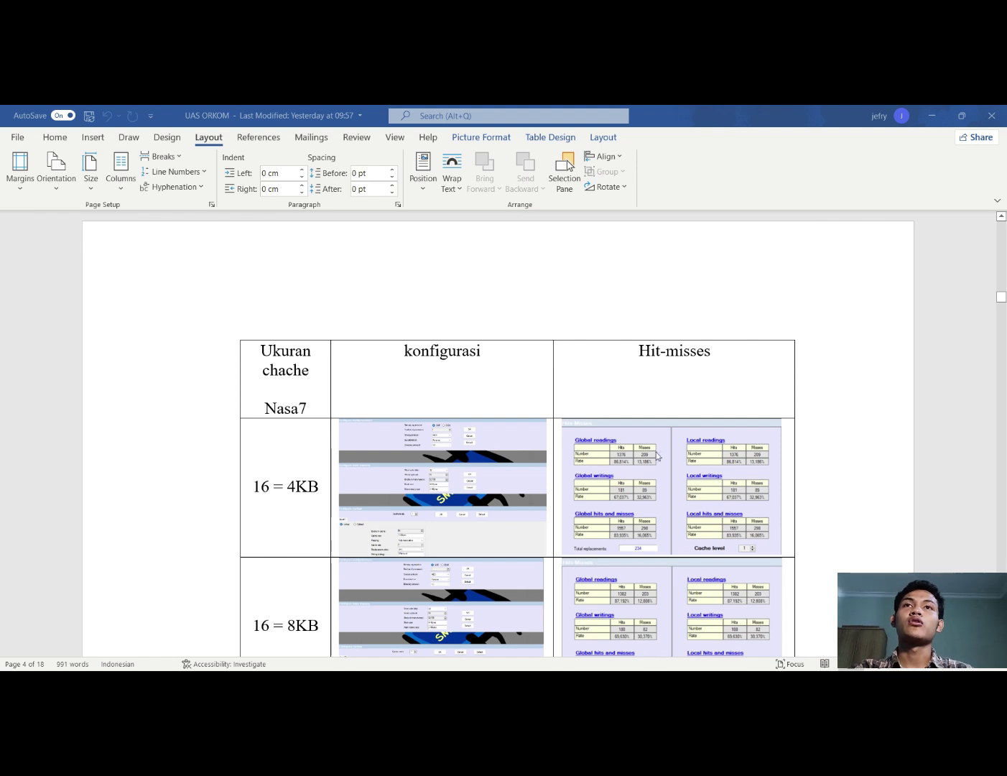
{"action": "scroll", "coordinate": [661, 507], "scroll_direction": "up", "scroll_amount": 1}
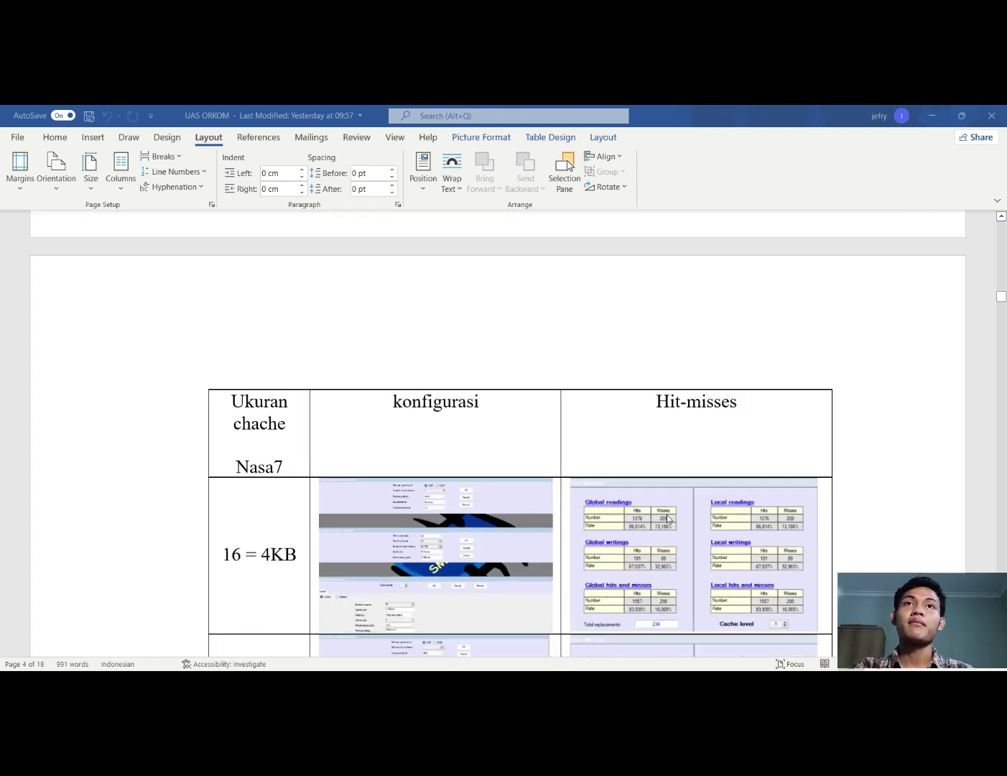
{"action": "scroll", "coordinate": [667, 517], "scroll_direction": "down", "scroll_amount": 2}
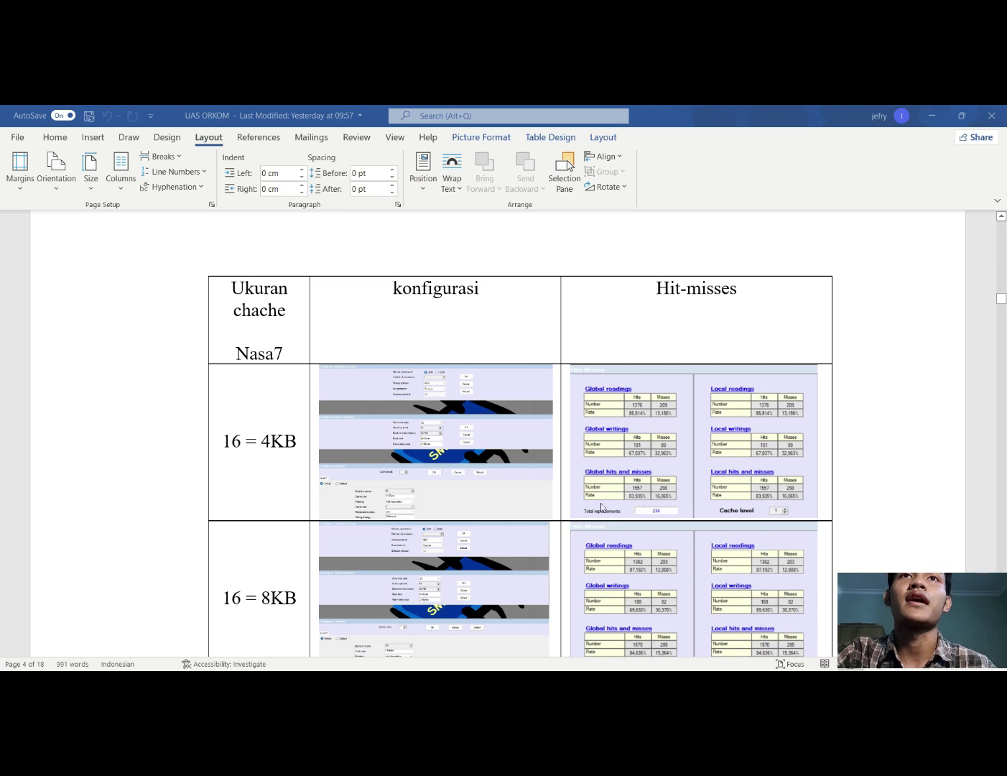
{"action": "scroll", "coordinate": [548, 504], "scroll_direction": "down", "scroll_amount": 2}
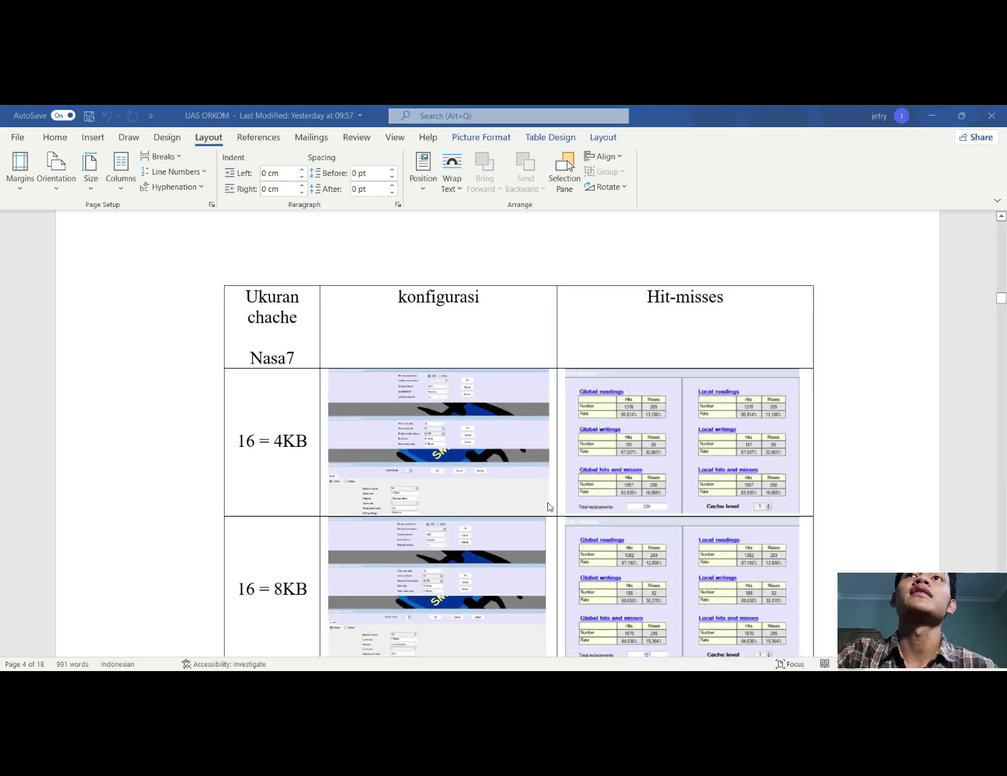
{"action": "scroll", "coordinate": [547, 507], "scroll_direction": "down", "scroll_amount": 5}
{"action": "scroll", "coordinate": [546, 508], "scroll_direction": "up", "scroll_amount": 5}
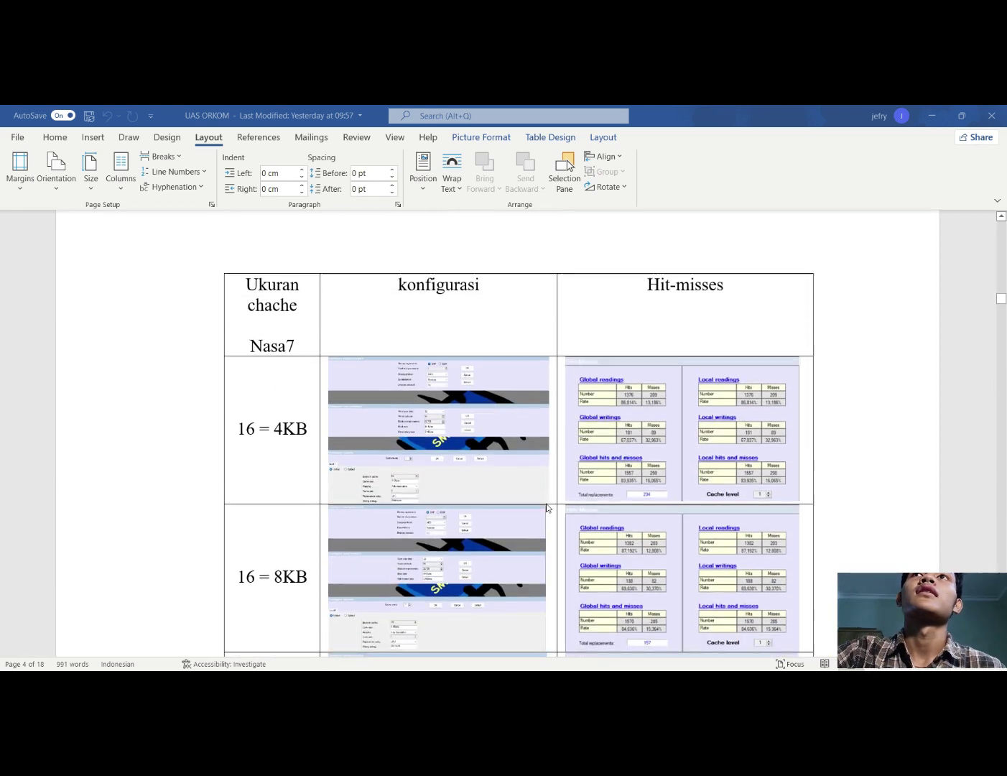
{"action": "scroll", "coordinate": [547, 507], "scroll_direction": "down", "scroll_amount": 1}
{"action": "scroll", "coordinate": [546, 507], "scroll_direction": "down", "scroll_amount": 1}
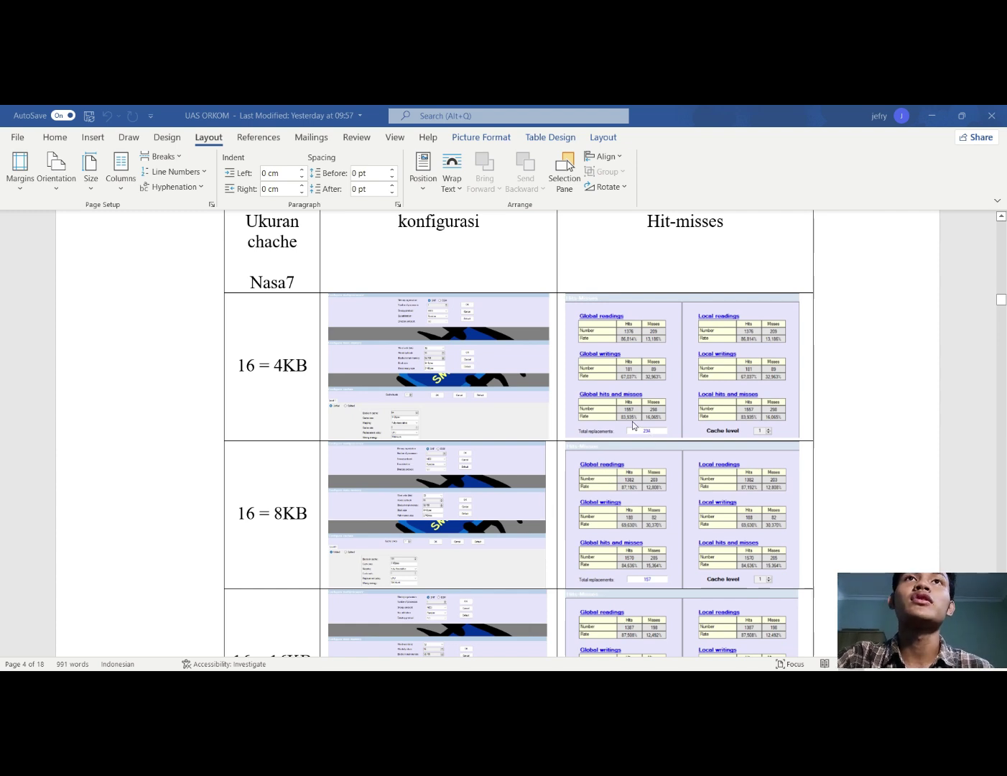
{"action": "scroll", "coordinate": [631, 421], "scroll_direction": "up", "scroll_amount": 1}
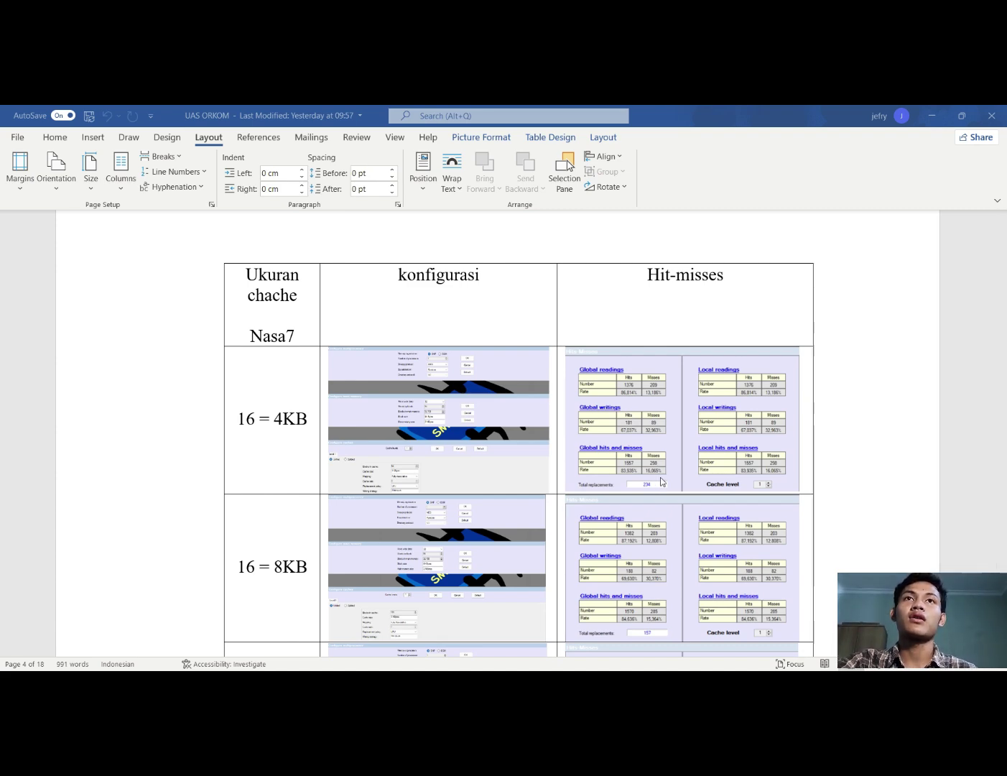
Compare the hit-misses results and total replacements of the 16 = 8KB, 16 = 16KB and 16 = 32KB rows
{"action": "scroll", "coordinate": [658, 518], "scroll_direction": "down", "scroll_amount": 2}
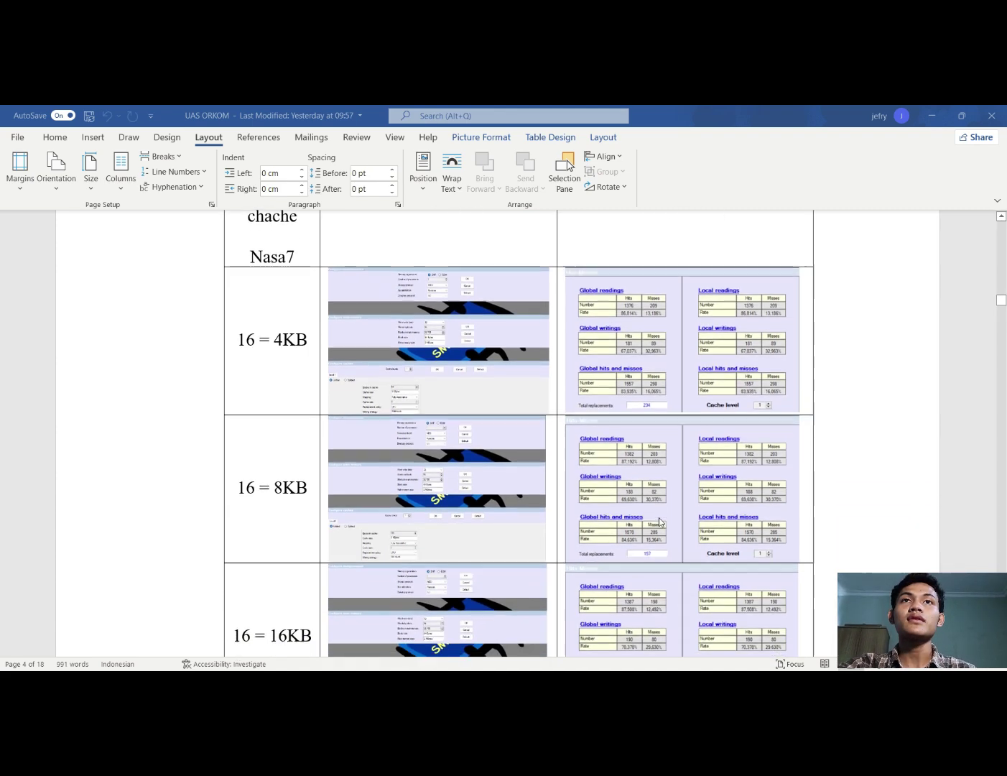
{"action": "scroll", "coordinate": [659, 517], "scroll_direction": "down", "scroll_amount": 2}
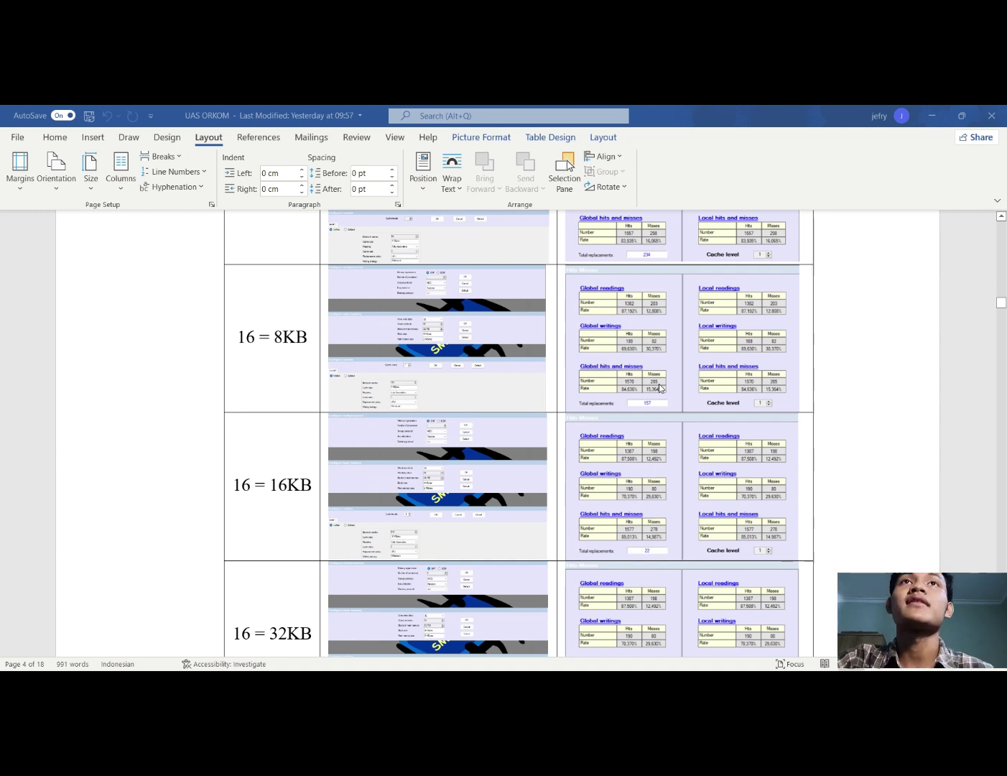
{"action": "scroll", "coordinate": [659, 391], "scroll_direction": "up", "scroll_amount": 1}
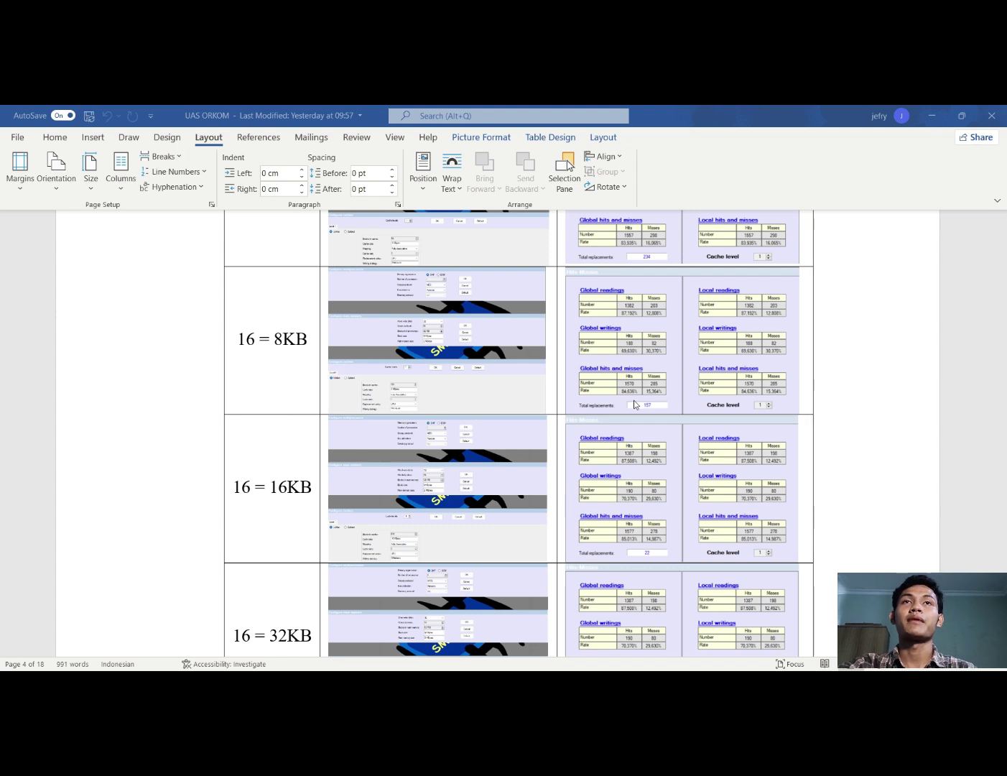
{"action": "scroll", "coordinate": [663, 407], "scroll_direction": "down", "scroll_amount": 5}
{"action": "scroll", "coordinate": [630, 405], "scroll_direction": "down", "scroll_amount": 3, "text": "ctrl"}
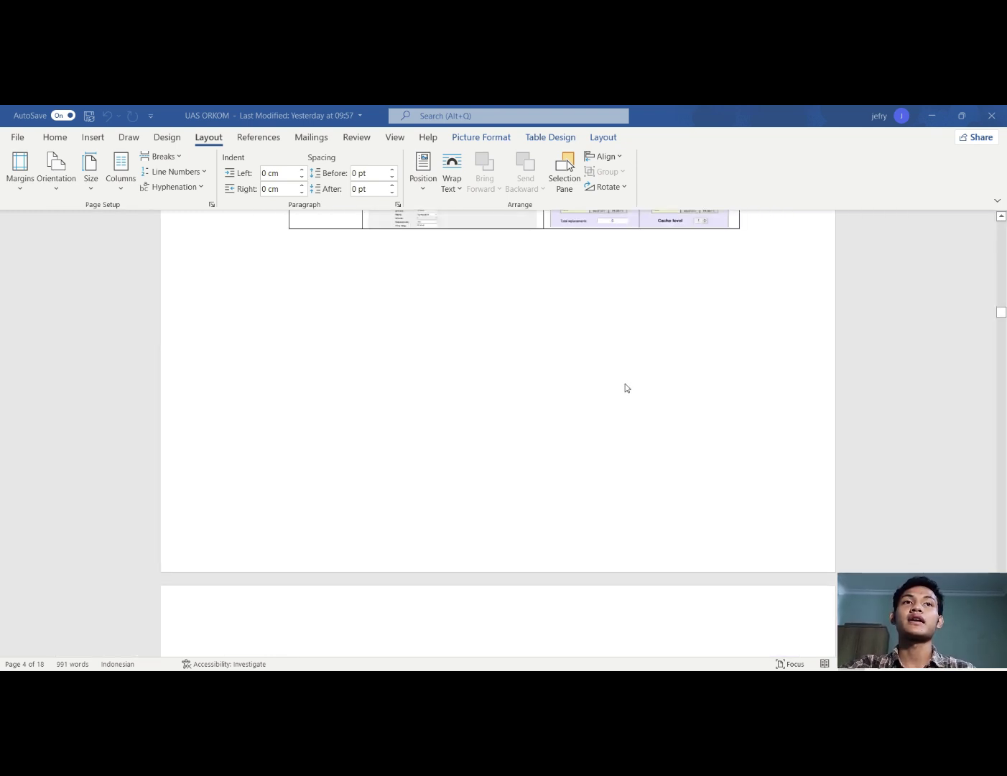
Look through the Nasa7 tables starting with the 32 = 4KB, 32 = 8KB and 32=16KB rows, continuing to the following table
{"action": "scroll", "coordinate": [624, 385], "scroll_direction": "down", "scroll_amount": 2}
{"action": "scroll", "coordinate": [625, 381], "scroll_direction": "down", "scroll_amount": 3}
{"action": "scroll", "coordinate": [621, 370], "scroll_direction": "down", "scroll_amount": 1, "text": "ctrl"}
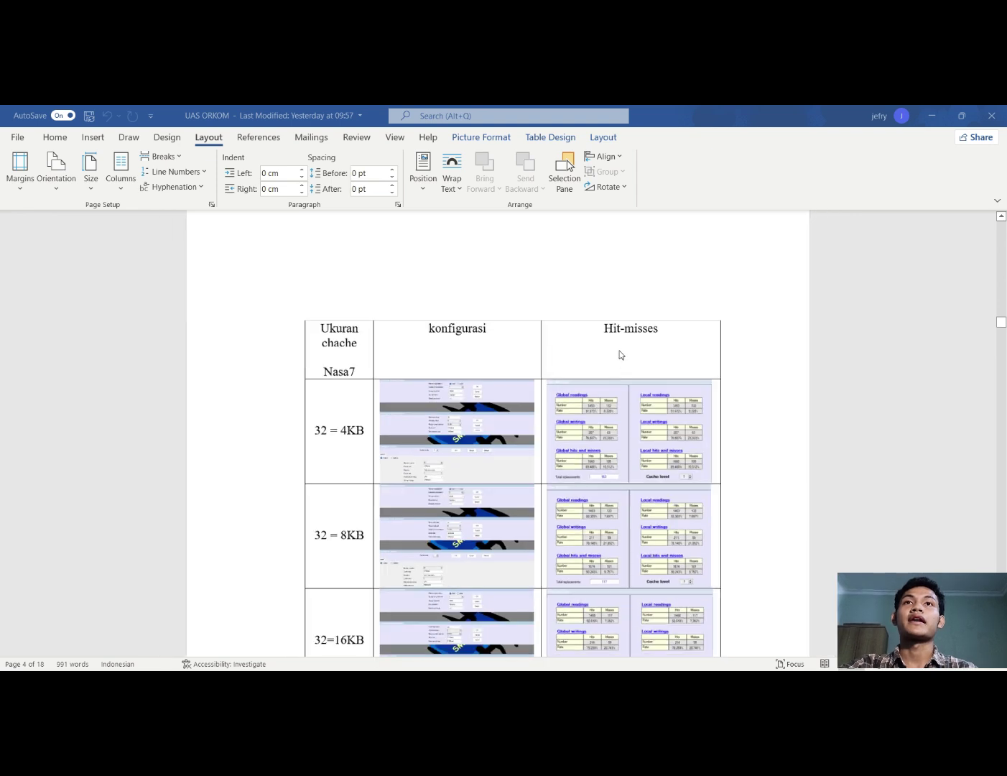
{"action": "scroll", "coordinate": [621, 367], "scroll_direction": "down", "scroll_amount": 8}
{"action": "scroll", "coordinate": [622, 367], "scroll_direction": "down", "scroll_amount": 10}
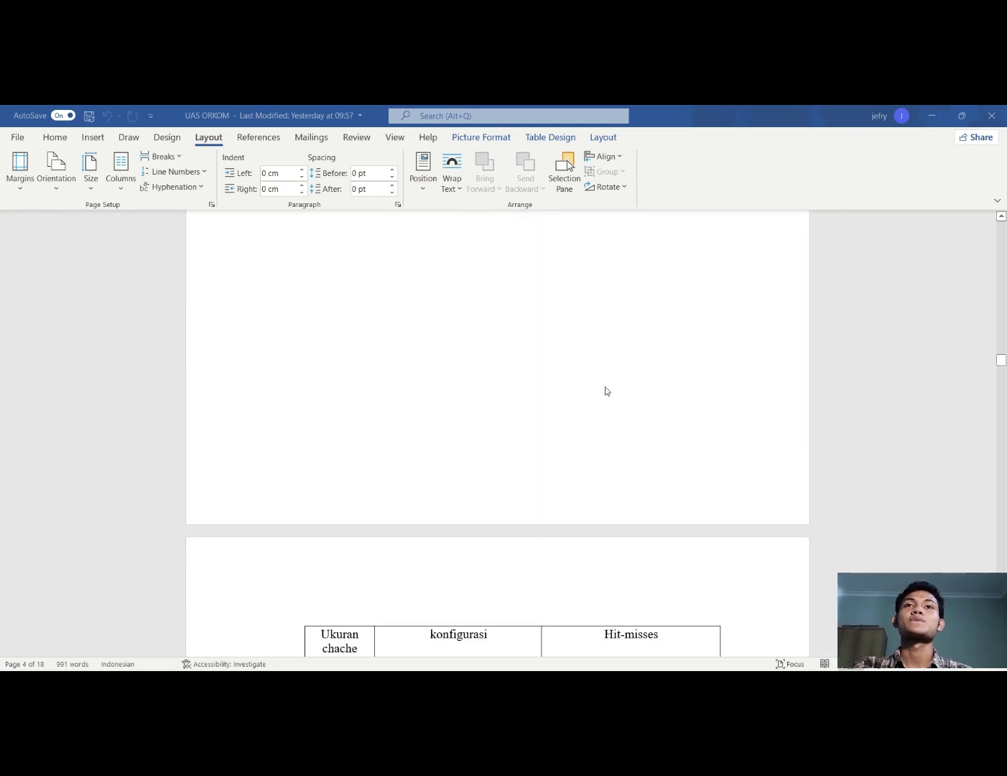
{"action": "scroll", "coordinate": [866, 486], "scroll_direction": "down", "scroll_amount": 5}
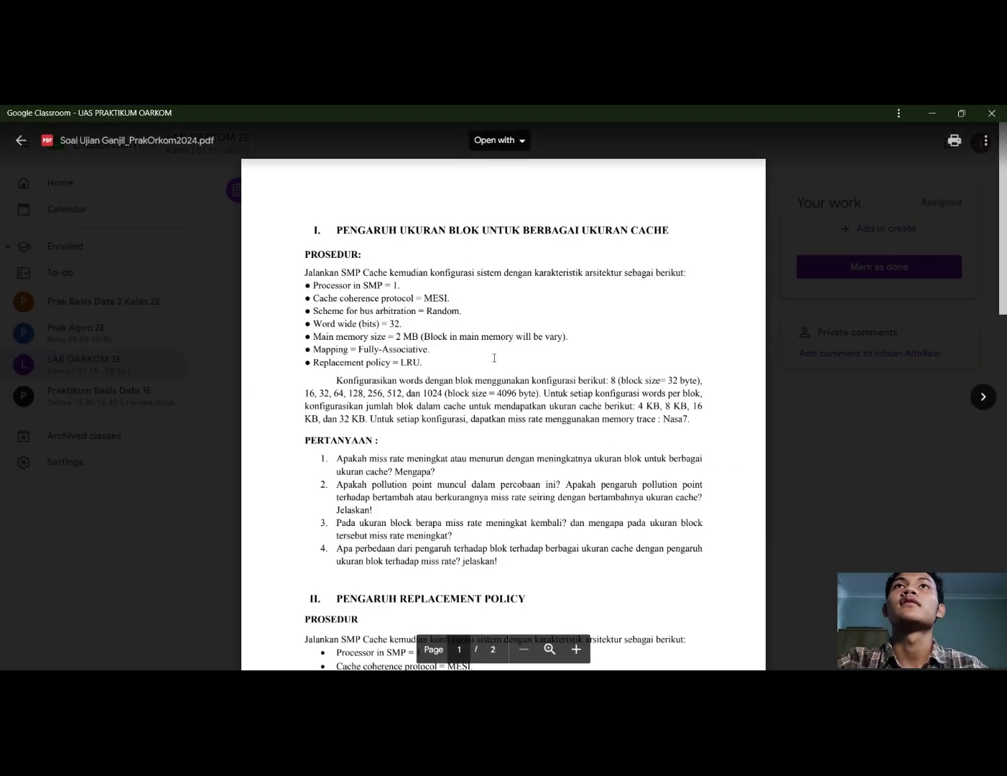
Switch to Soal Ujian Ganjil_PrakOrkom2024.pdf in Google Classroom and review section I's procedure and PERTANYAAN list, enlarged for reading
{"action": "scroll", "coordinate": [517, 383], "scroll_direction": "down", "scroll_amount": 5}
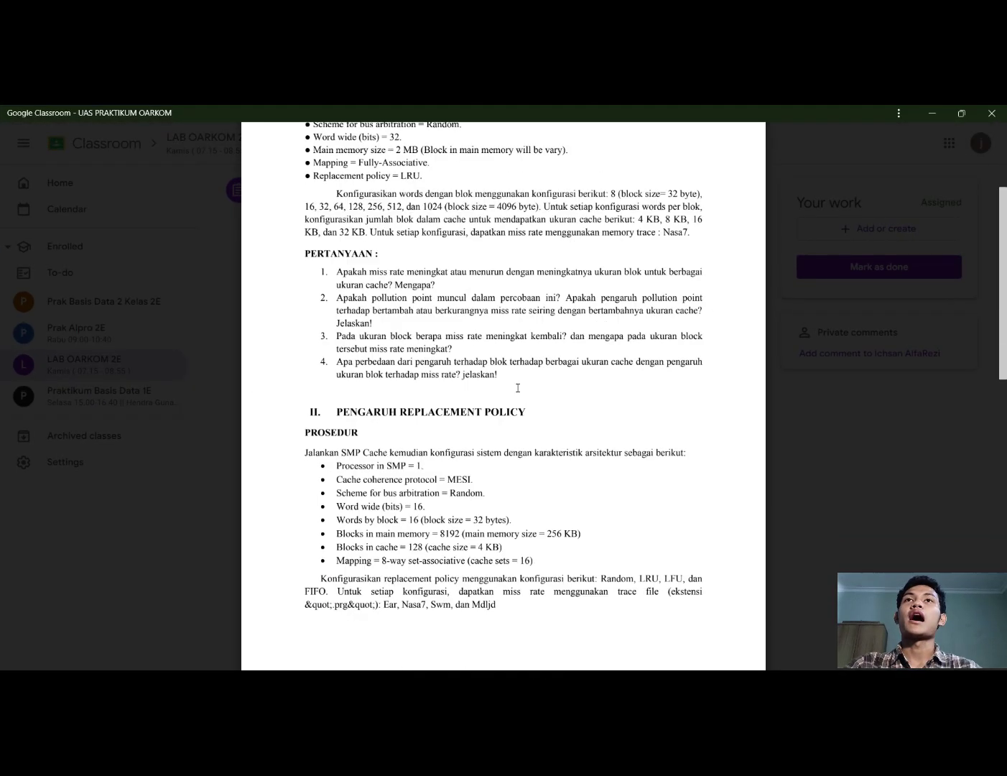
{"action": "scroll", "coordinate": [517, 383], "scroll_direction": "up", "scroll_amount": 4}
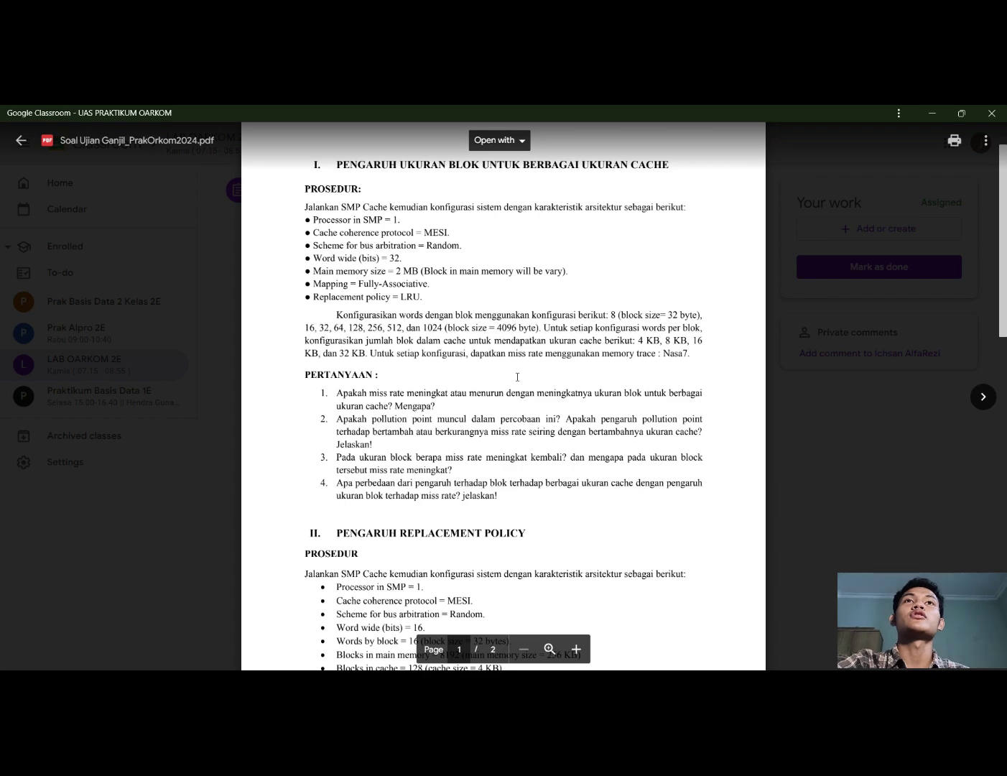
{"action": "scroll", "coordinate": [448, 383], "scroll_direction": "up", "scroll_amount": 4}
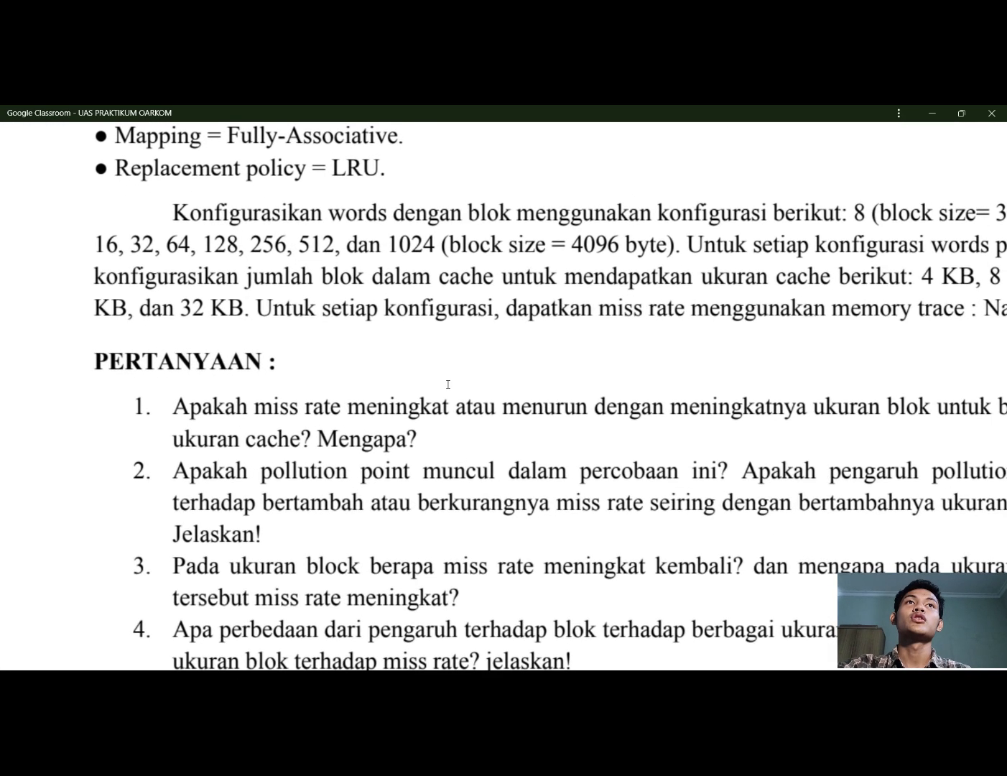
{"action": "scroll", "coordinate": [448, 384], "scroll_direction": "down", "scroll_amount": 2}
{"action": "key", "text": "ctrl+f"}
{"action": "key", "text": "F1"}
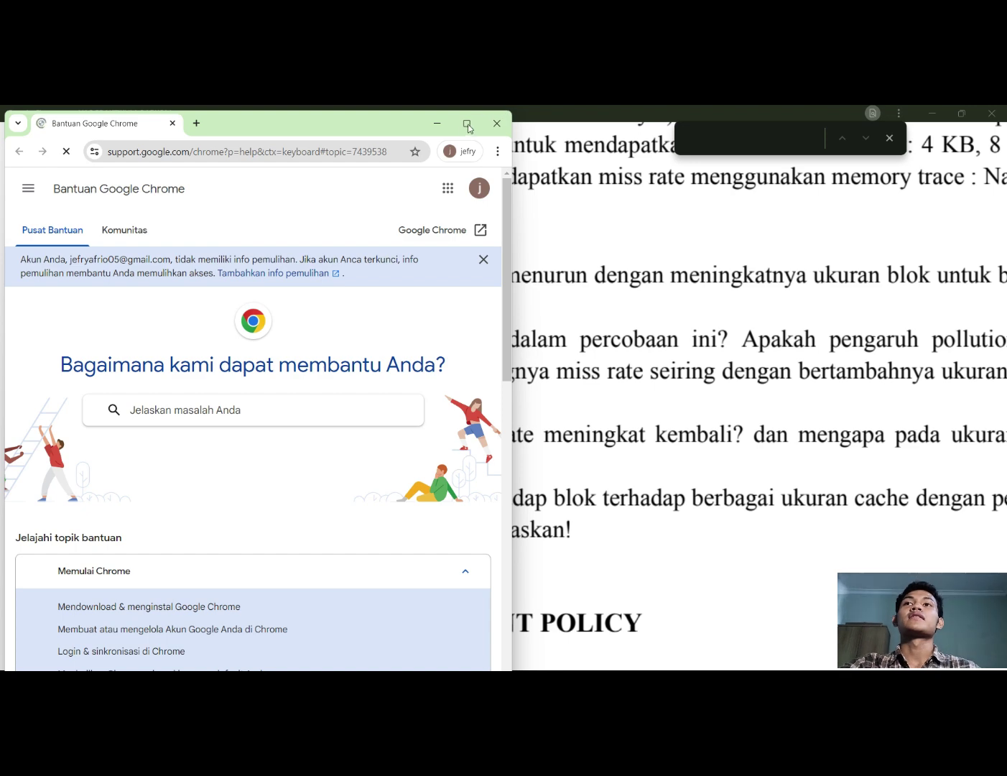
{"action": "left_click_drag", "start_coordinate": [418, 135], "coordinate": [448, 194]}
{"action": "key", "text": "ctrl+w"}
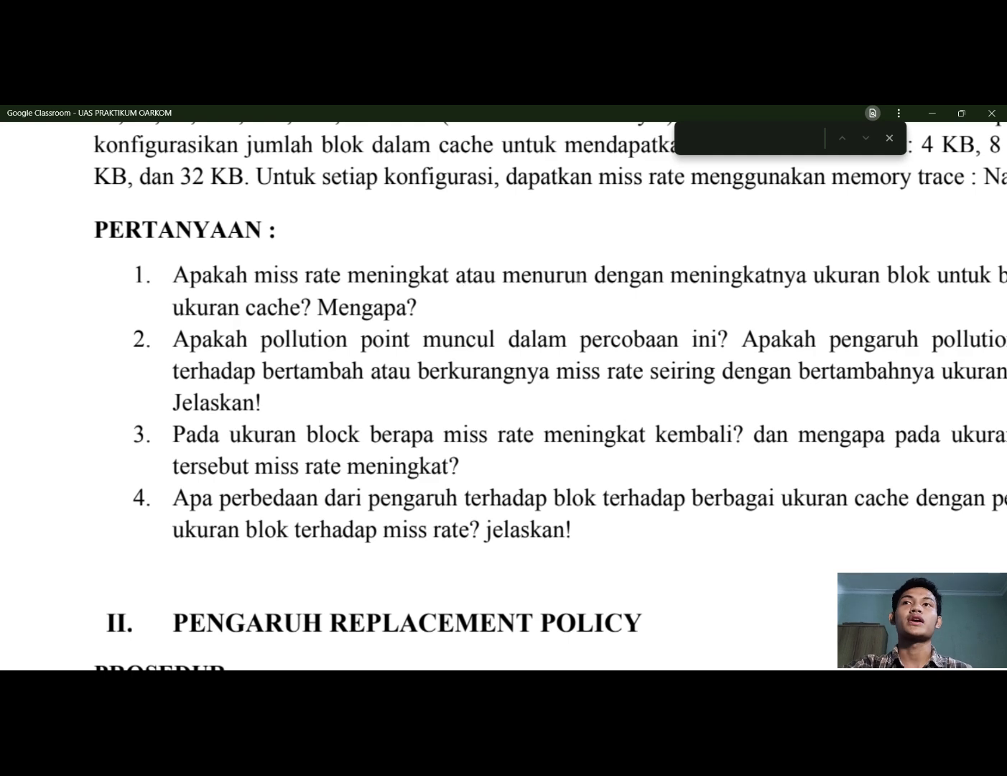
Reduce the PDF's magnification to read the full lines of section I's four PERTANYAAN questions
{"action": "scroll", "coordinate": [599, 301], "scroll_direction": "down", "scroll_amount": 1, "text": "ctrl"}
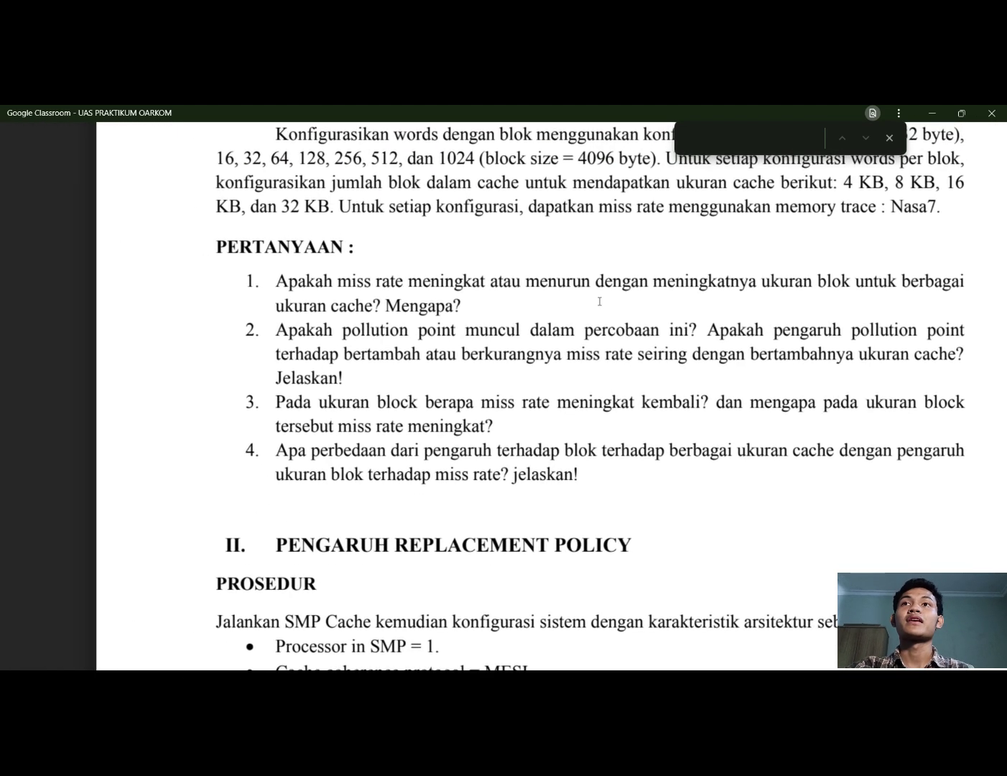